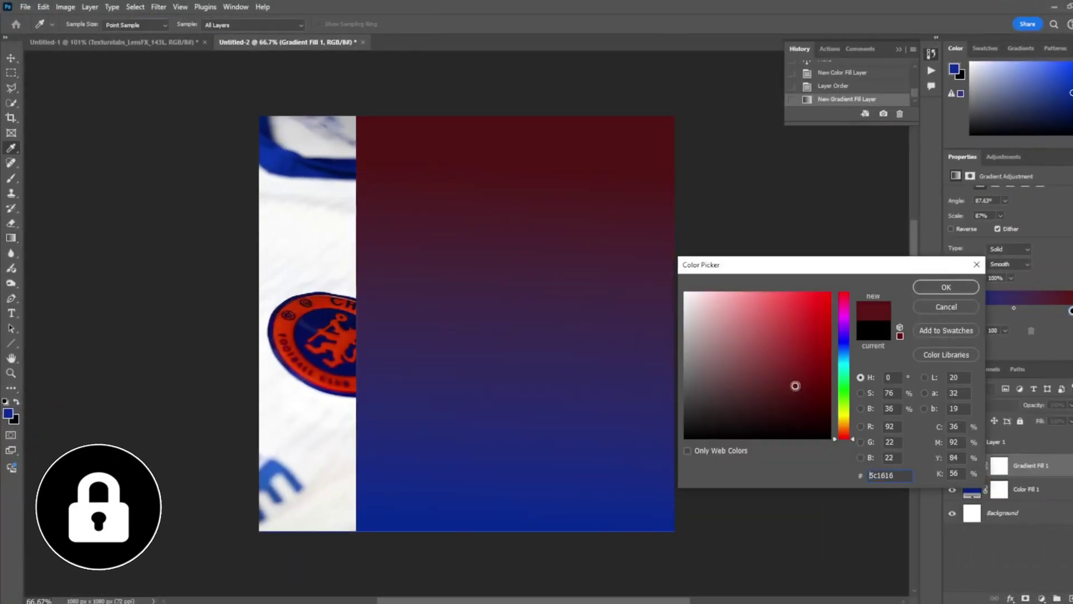
- Make the background gradient blue and give the photo strip a thin red stroke
{"action": "left_click", "coordinate": [261, 147]}
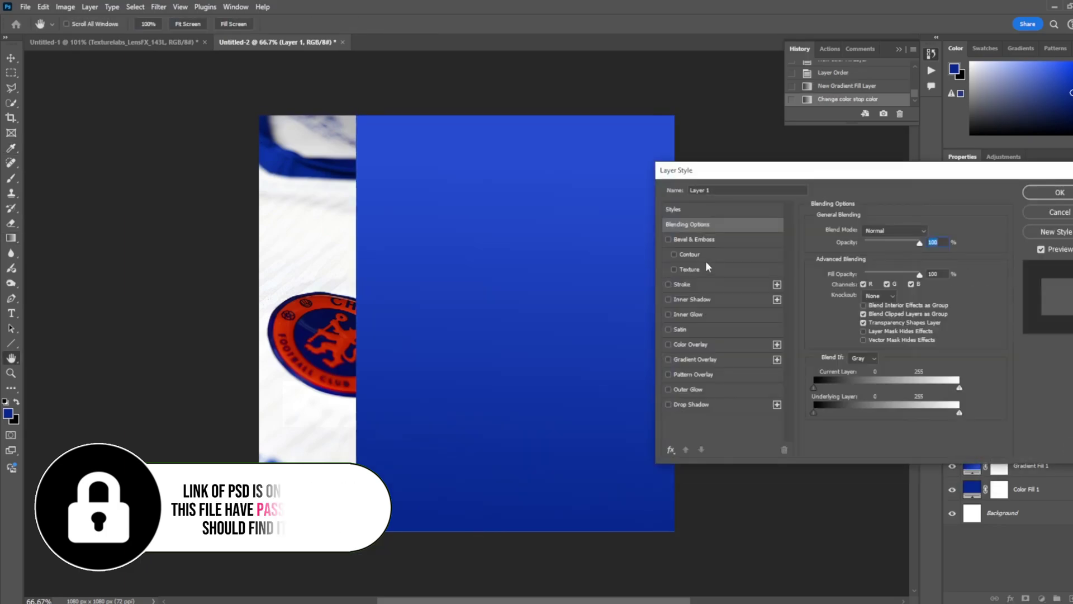
{"action": "left_click", "coordinate": [682, 284]}
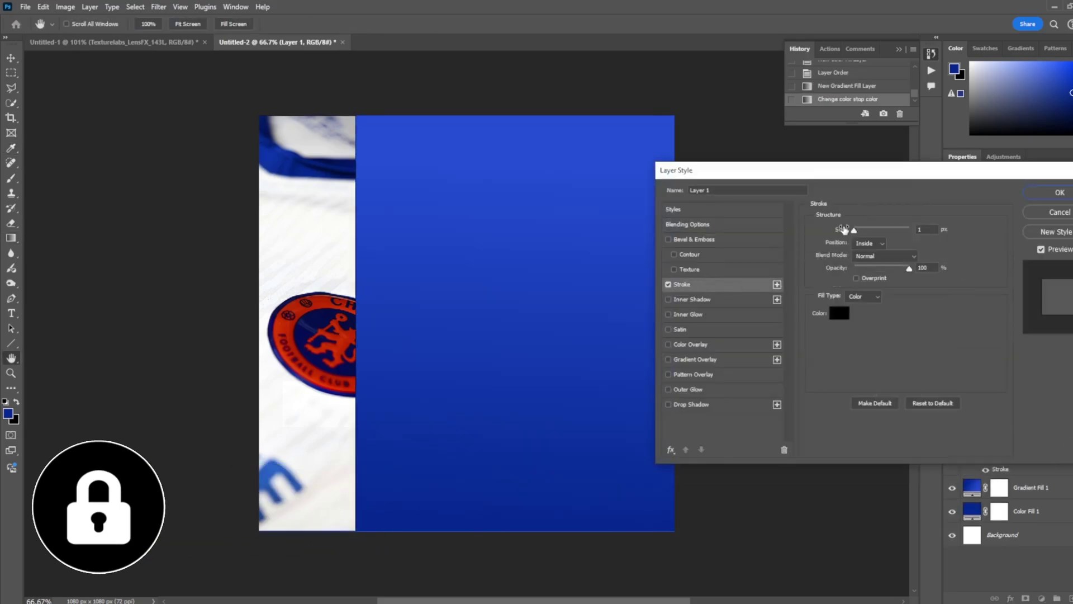
{"action": "left_click", "coordinate": [839, 313]}
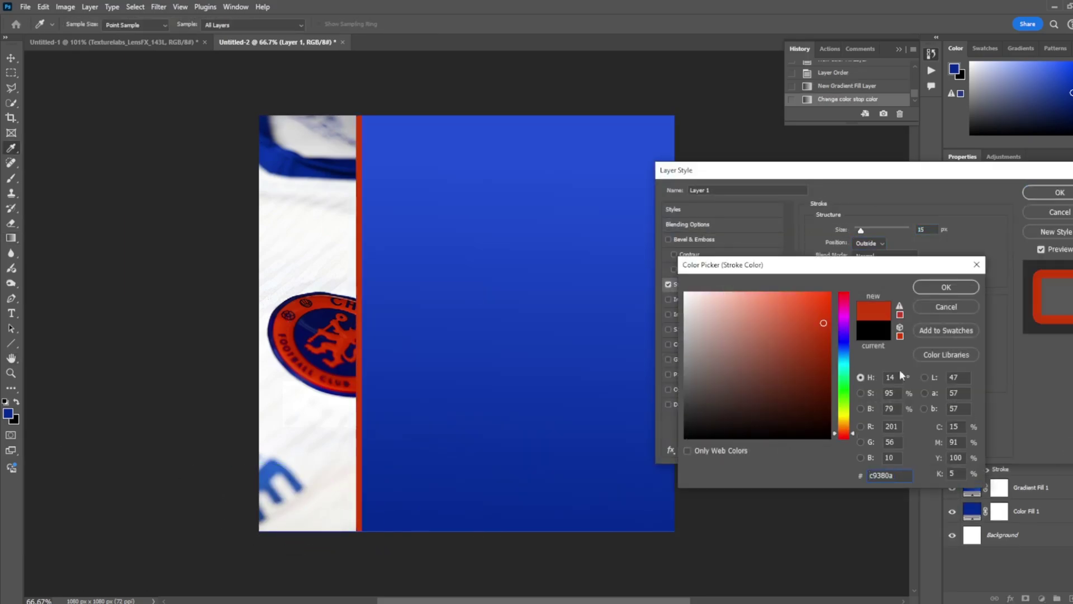
{"action": "key", "text": "Return"}
{"action": "key", "text": "Return"}
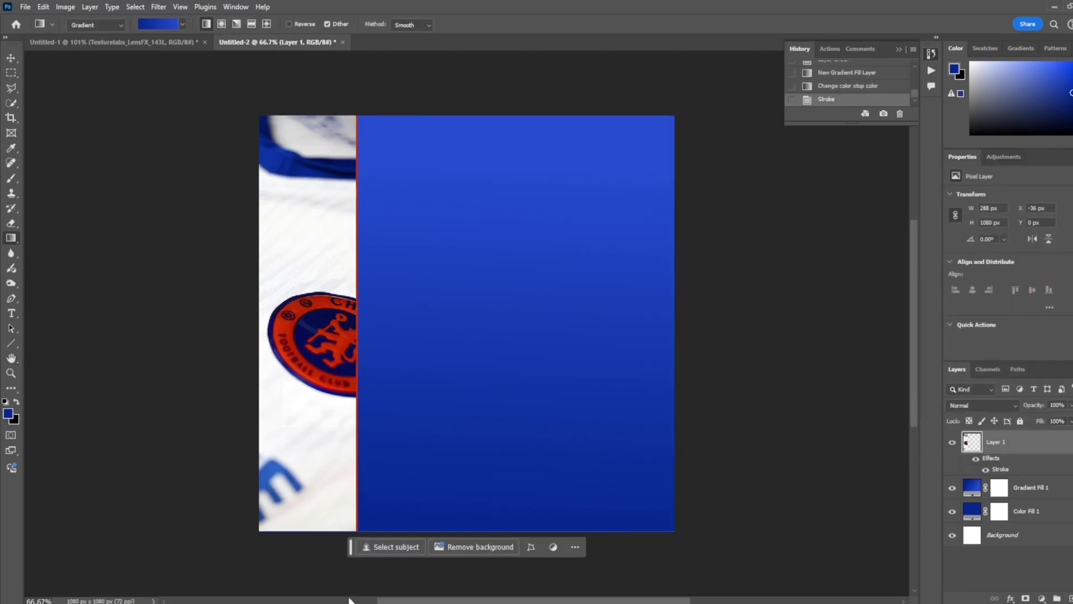
- Add a white CHELSEA FC heading in Mont Heavy DEMO near the panel top
{"action": "left_click", "coordinate": [404, 160]}
{"action": "type", "text": "CHELSEA FC"}
{"action": "key", "text": "ctrl+a"}
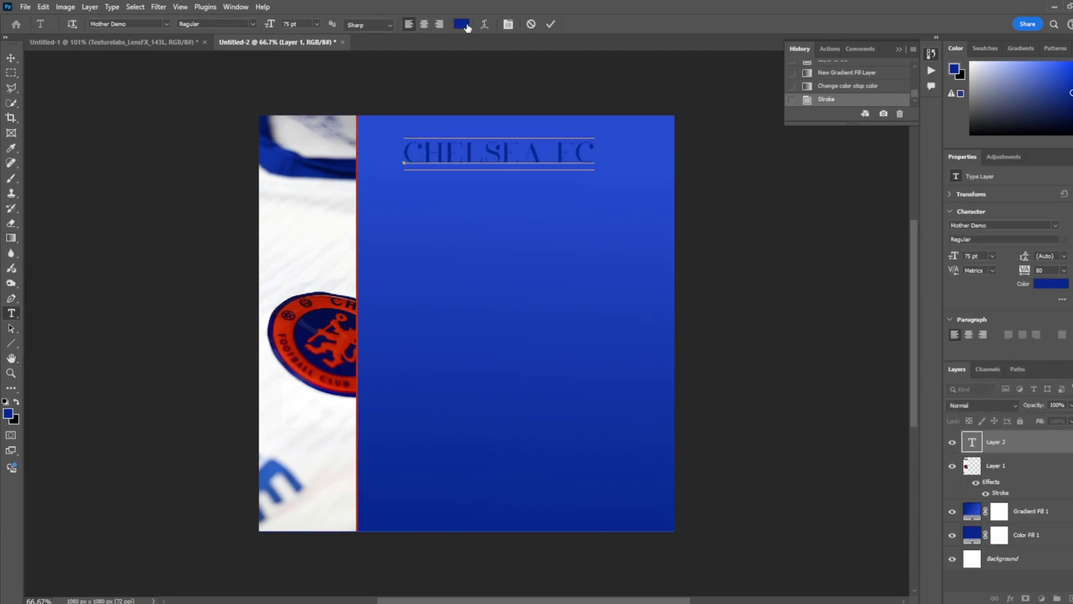
{"action": "left_click", "coordinate": [434, 197]}
{"action": "left_click", "coordinate": [948, 291]}
{"action": "left_click", "coordinate": [1001, 225]}
{"action": "left_click", "coordinate": [1020, 319]}
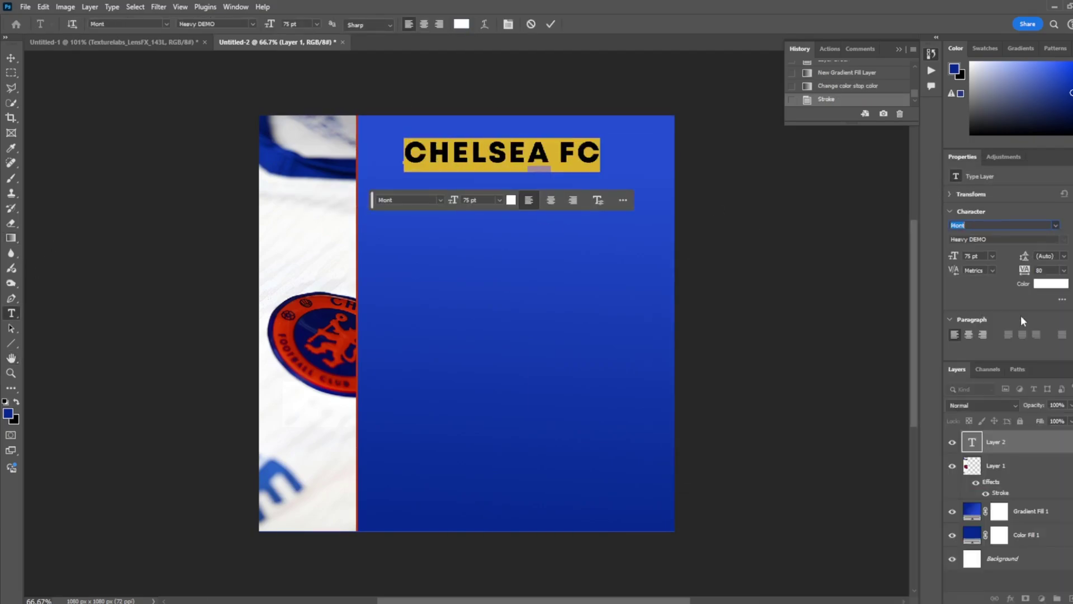
{"action": "key", "text": "ctrl+Return"}
- Shrink CHELSEA FC to about a third and place a copy just below it
{"action": "key", "text": "ctrl+t"}
{"action": "left_click_drag", "start_coordinate": [601, 171], "coordinate": [484, 156]}
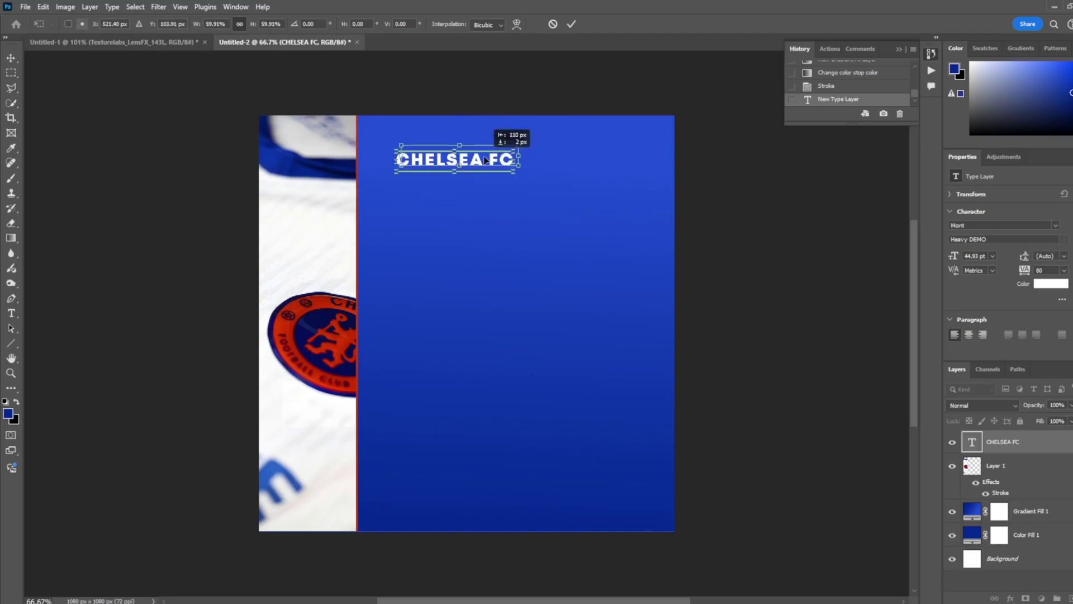
{"action": "key", "text": "Return"}
{"action": "key", "text": "v"}
{"action": "left_click_drag", "start_coordinate": [479, 113], "coordinate": [478, 168]}
- Retype the copy as STARTING XI in Mother Demo, double its size, and marquee the blue panel
{"action": "type", "text": "STA"}
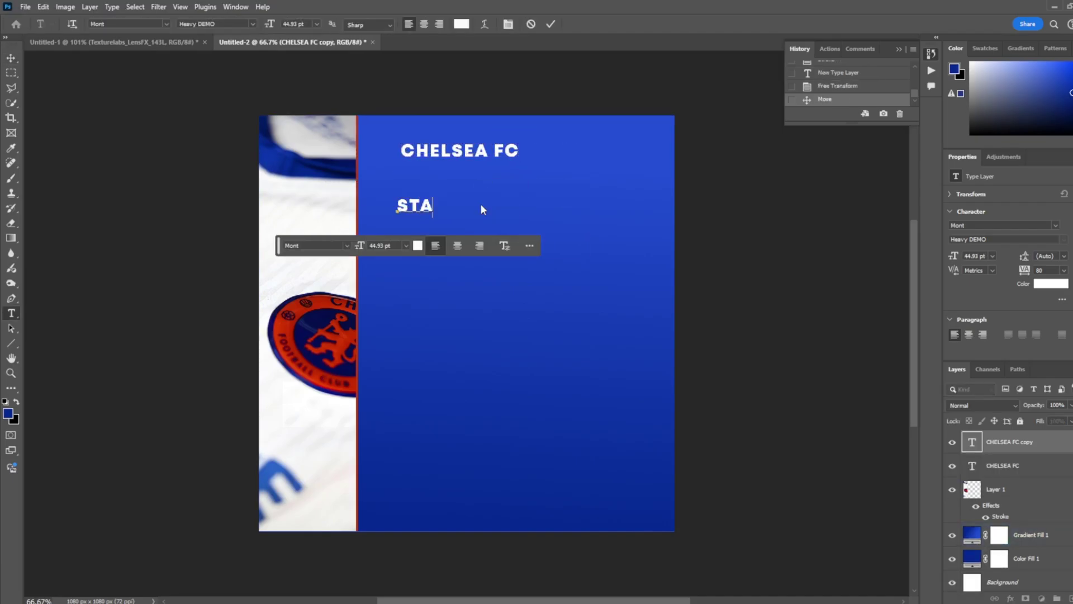
{"action": "type", "text": "RTING XI"}
{"action": "key", "text": "ctrl+a"}
{"action": "left_click", "coordinate": [1001, 225]}
{"action": "left_click", "coordinate": [950, 279]}
{"action": "key", "text": "ctrl+Return"}
{"action": "key", "text": "ctrl+t"}
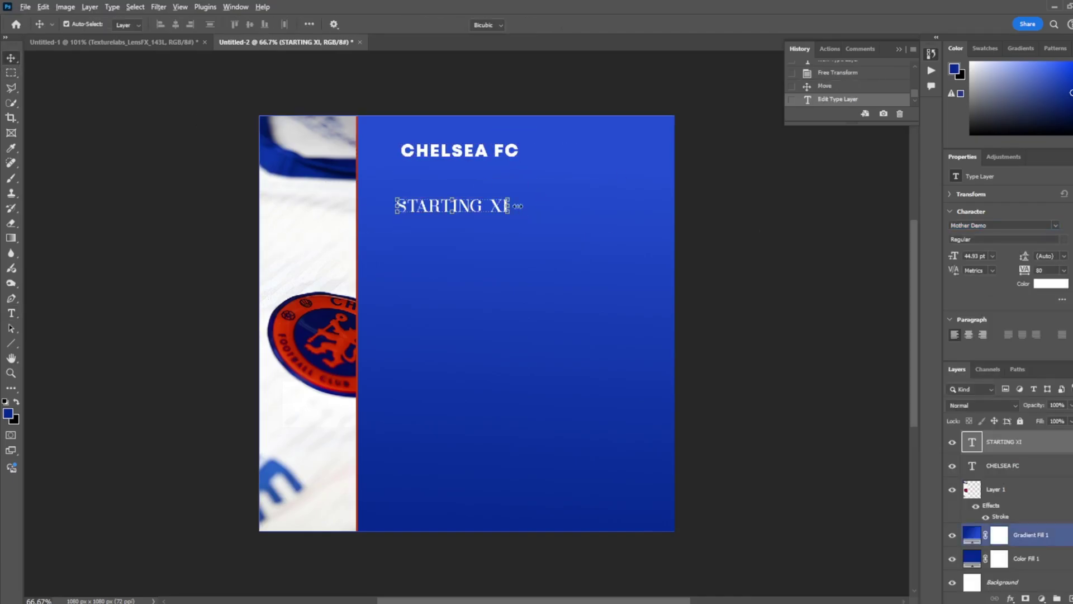
{"action": "left_click_drag", "start_coordinate": [509, 207], "coordinate": [578, 209]}
{"action": "key", "text": "Return"}
{"action": "key", "text": "m"}
{"action": "mouse_move", "coordinate": [676, 529]}
{"action": "left_mouse_down"}
{"action": "mouse_move", "coordinate": [397, 81]}
{"action": "mouse_move", "coordinate": [357, 115]}
{"action": "left_mouse_up"}
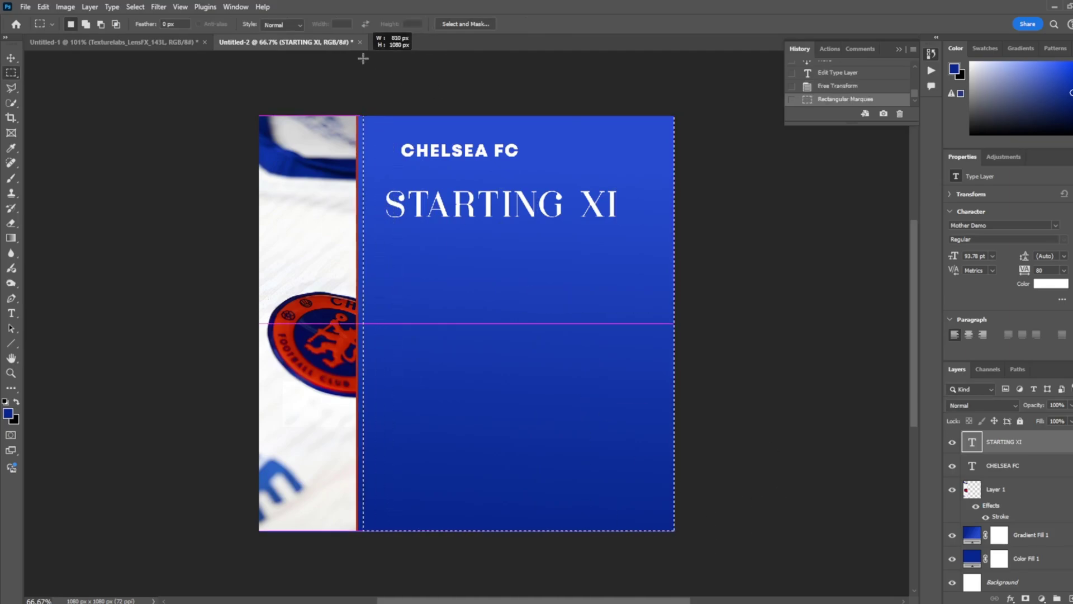
- Centre STARTING XI horizontally over the panel and move it up beneath the heading
{"action": "key", "text": "v"}
{"action": "left_click", "coordinate": [175, 24]}
{"action": "key", "text": "ctrl+d"}
{"action": "mouse_move", "coordinate": [442, 181]}
{"action": "left_mouse_down"}
{"action": "mouse_move", "coordinate": [442, 164]}
{"action": "mouse_move", "coordinate": [382, 169]}
{"action": "left_mouse_up"}
{"action": "key", "text": "ctrl+t"}
{"action": "key", "text": "Return"}
{"action": "left_click", "coordinate": [10, 72]}
- Recentre STARTING XI across the reselected panel and shrink it slightly to fit
{"action": "left_click_drag", "start_coordinate": [675, 530], "coordinate": [371, 82]}
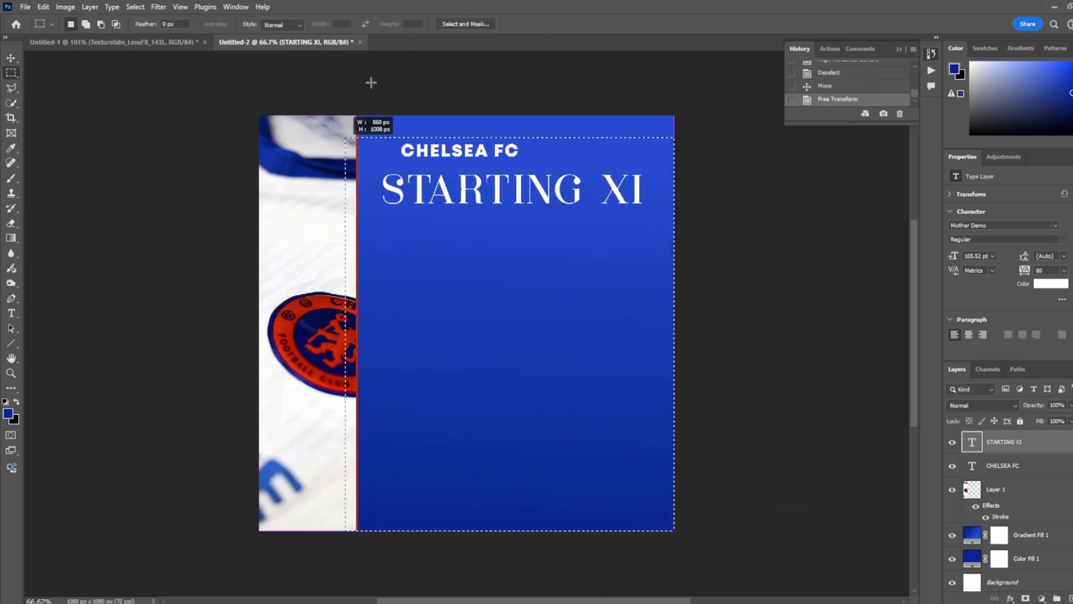
{"action": "key", "text": "v"}
{"action": "left_click", "coordinate": [175, 24]}
{"action": "key", "text": "ctrl+d"}
{"action": "key", "text": "ctrl+t"}
{"action": "left_click_drag", "start_coordinate": [644, 190], "coordinate": [618, 190]}
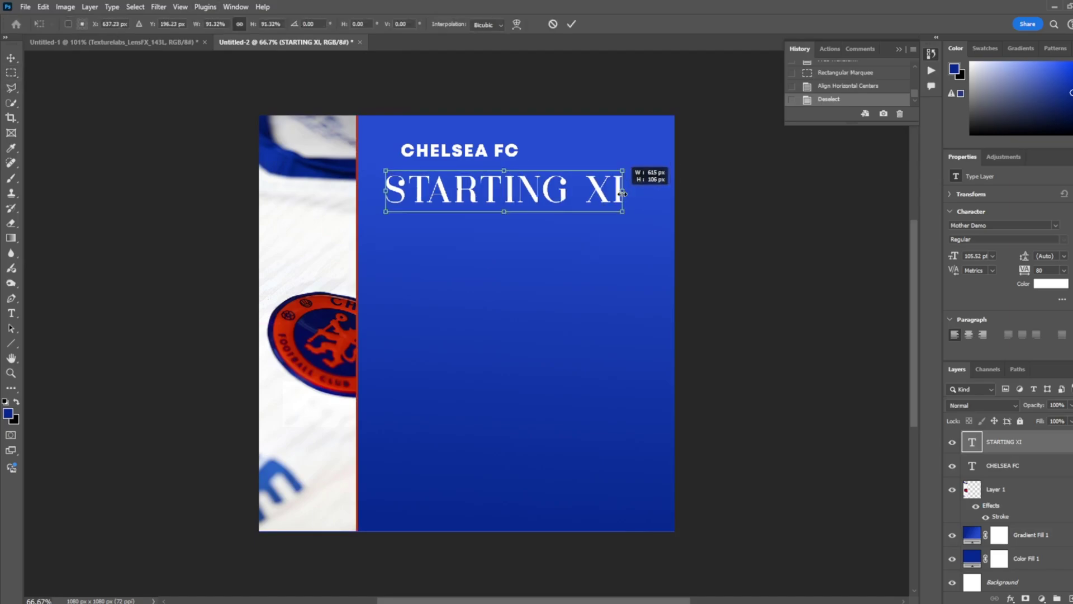
{"action": "key", "text": "Return"}
{"action": "left_click", "coordinate": [11, 313]}
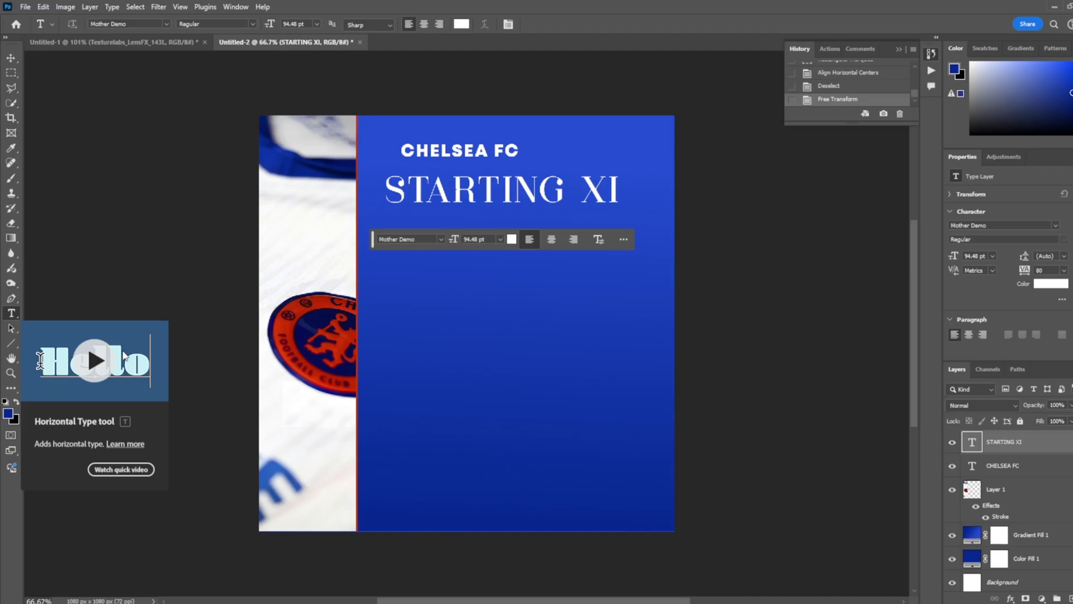
- Add the number 1 and line it up under STARTING XI's left edge
{"action": "left_click", "coordinate": [479, 276]}
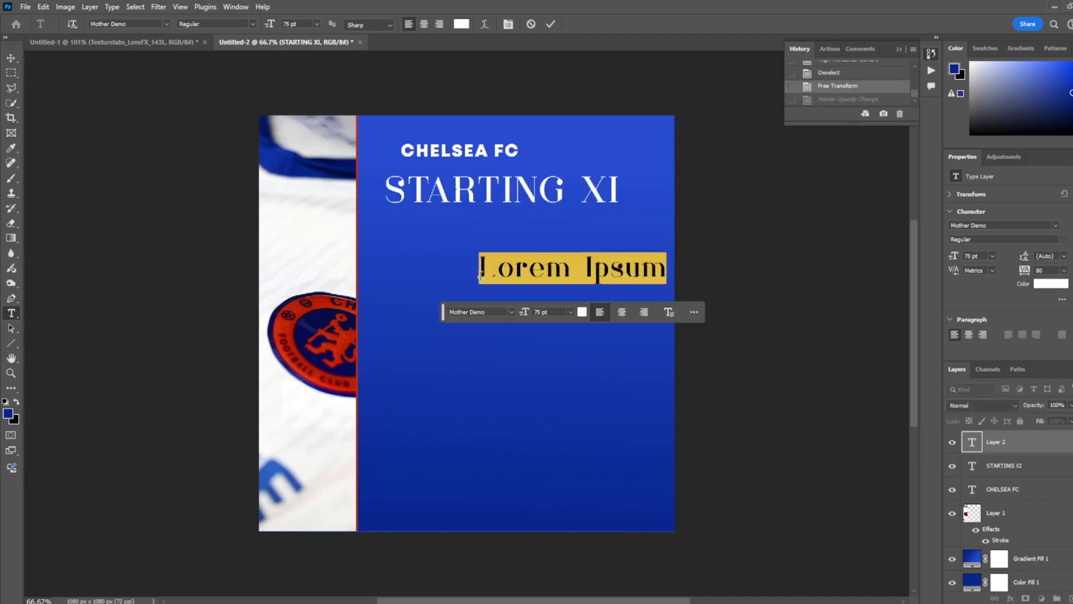
{"action": "type", "text": "1"}
{"action": "key", "text": "ctrl+Return"}
{"action": "key", "text": "v"}
{"action": "scroll", "coordinate": [484, 266], "scroll_direction": "up", "scroll_amount": 5}
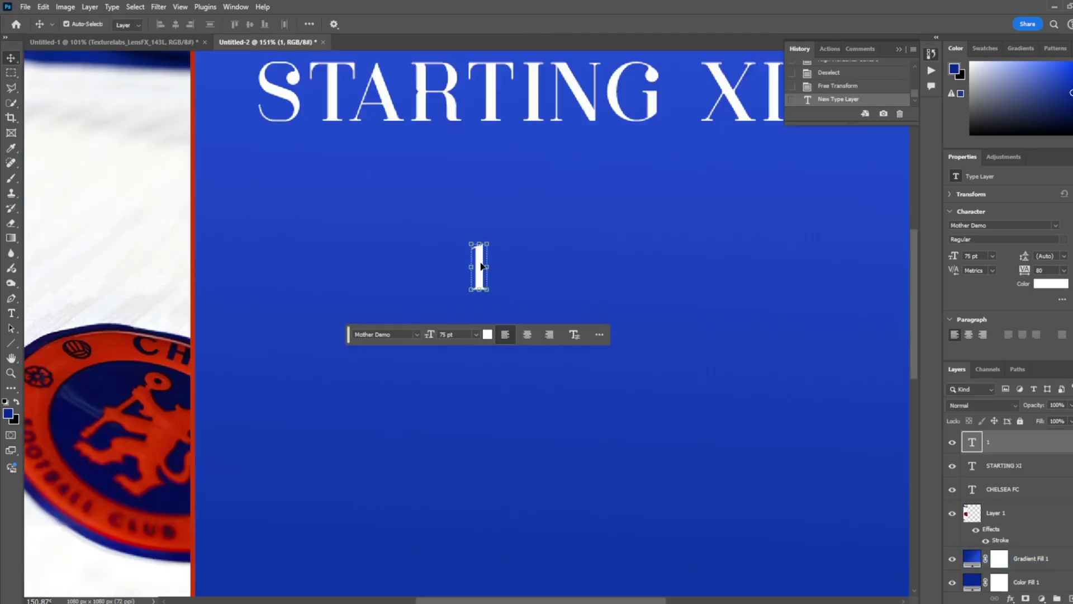
{"action": "mouse_move", "coordinate": [480, 259]}
{"action": "left_mouse_down"}
{"action": "mouse_move", "coordinate": [269, 203]}
{"action": "mouse_move", "coordinate": [273, 276]}
{"action": "left_mouse_up"}
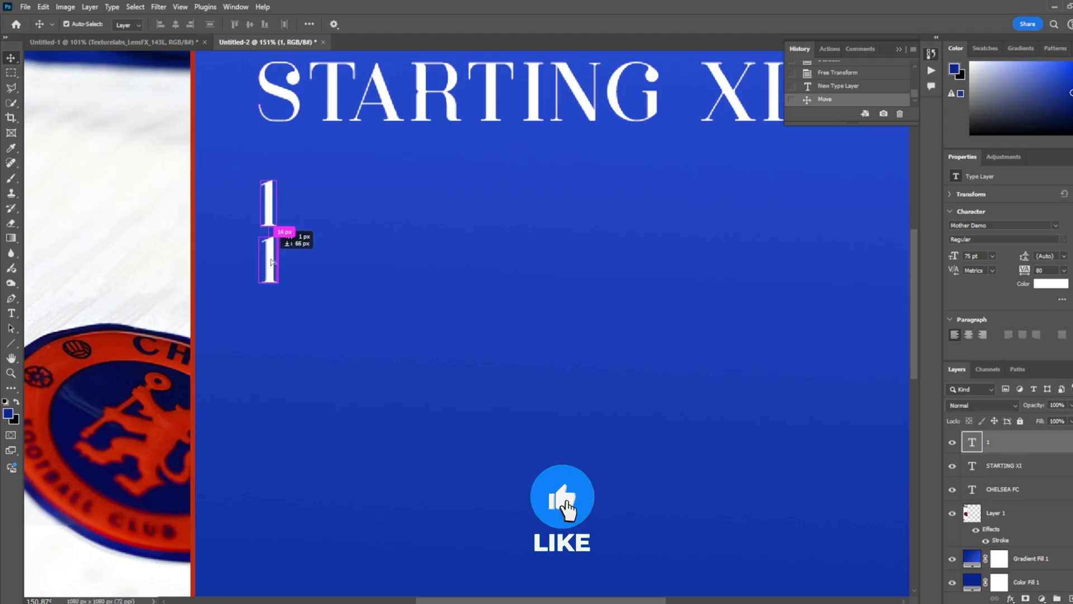
- Retype the copied number as 27 and set it in Mont Heavy
{"action": "double_click", "coordinate": [269, 276]}
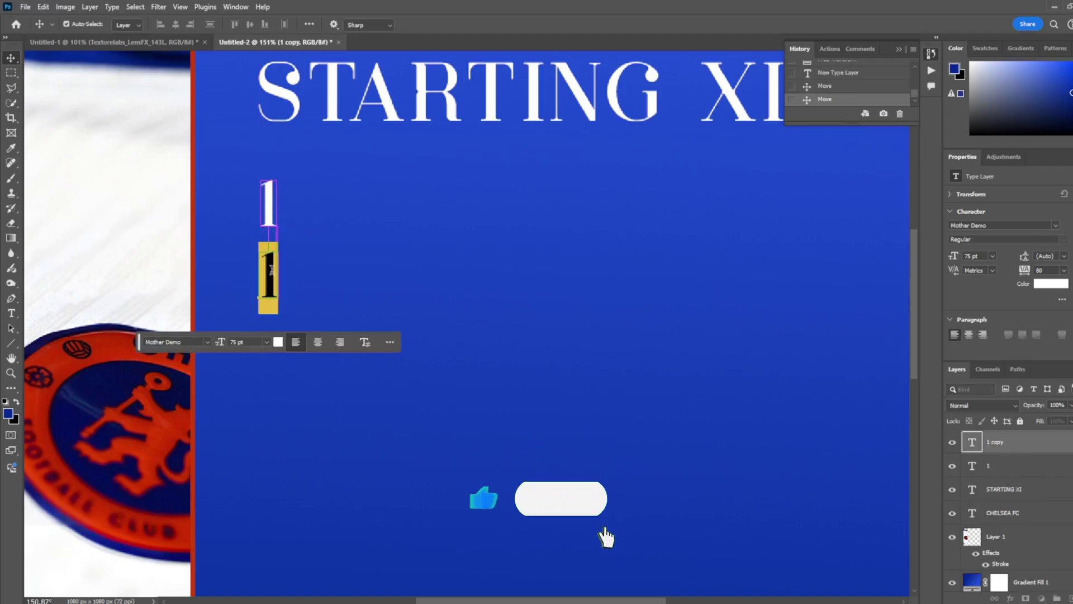
{"action": "type", "text": "27"}
{"action": "key", "text": "ctrl+a"}
{"action": "left_click", "coordinate": [984, 225]}
{"action": "type", "text": "Mont"}
{"action": "key", "text": "Escape"}
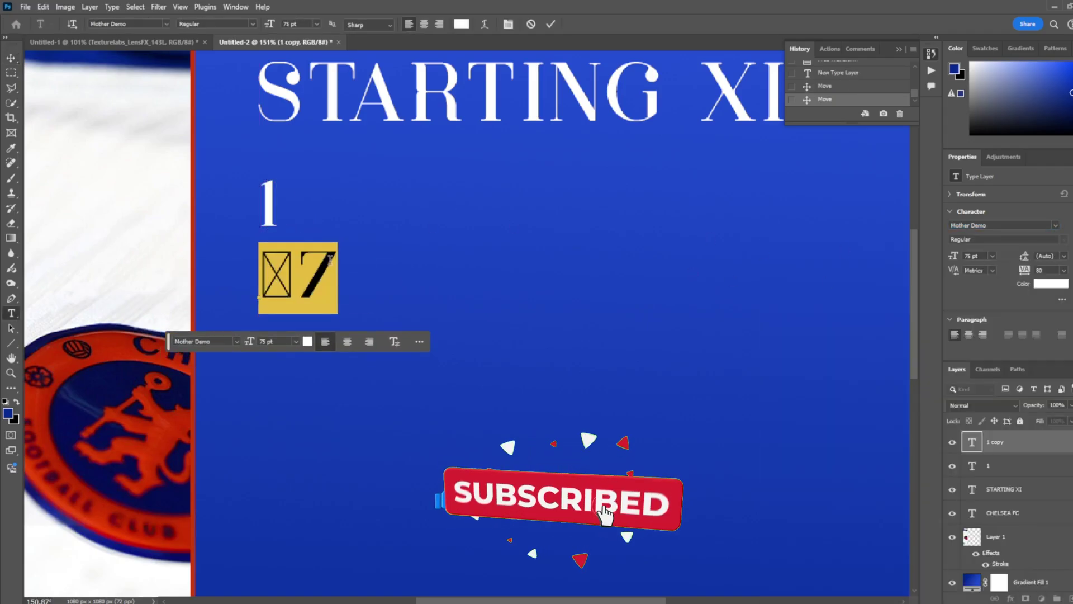
{"action": "left_click", "coordinate": [1056, 225]}
{"action": "scroll", "coordinate": [950, 392], "scroll_direction": "up", "scroll_amount": 2}
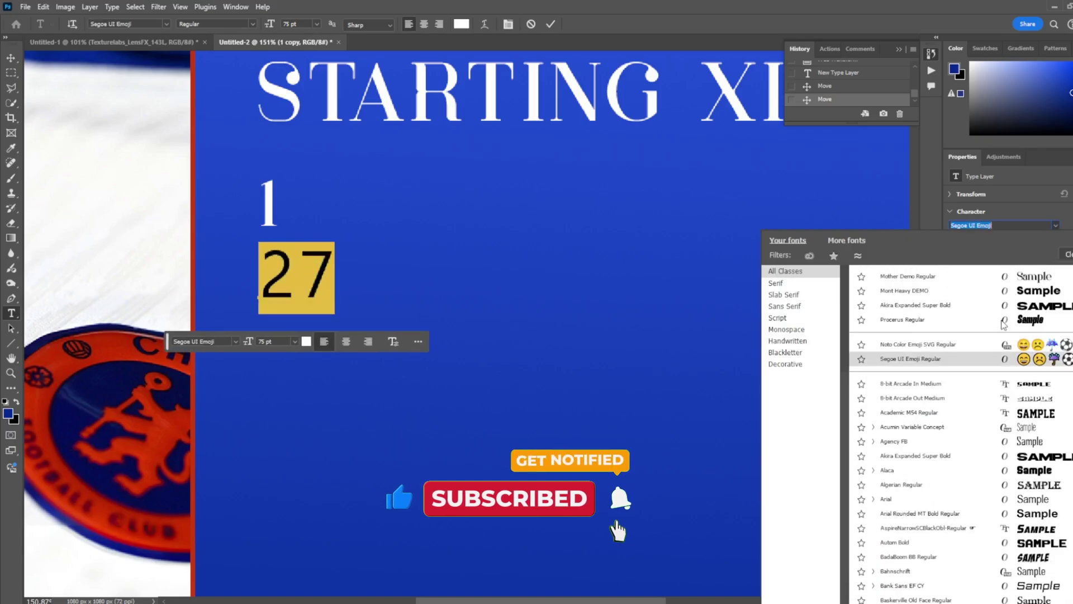
{"action": "left_click", "coordinate": [923, 483]}
- Commit the 27 and restyle the 1 to match
{"action": "key", "text": "ctrl+Return"}
{"action": "key", "text": "v"}
{"action": "left_click", "coordinate": [733, 187]}
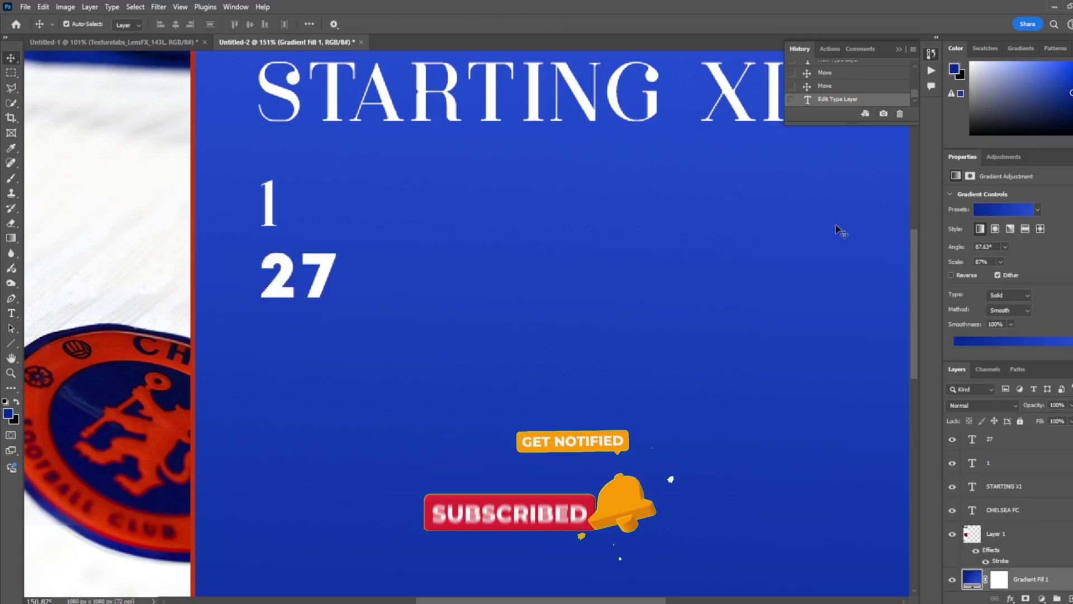
{"action": "double_click", "coordinate": [269, 203]}
{"action": "key", "text": "ctrl+Return"}
- Add copies down the column reading 29 and then 6
{"action": "key", "text": "v"}
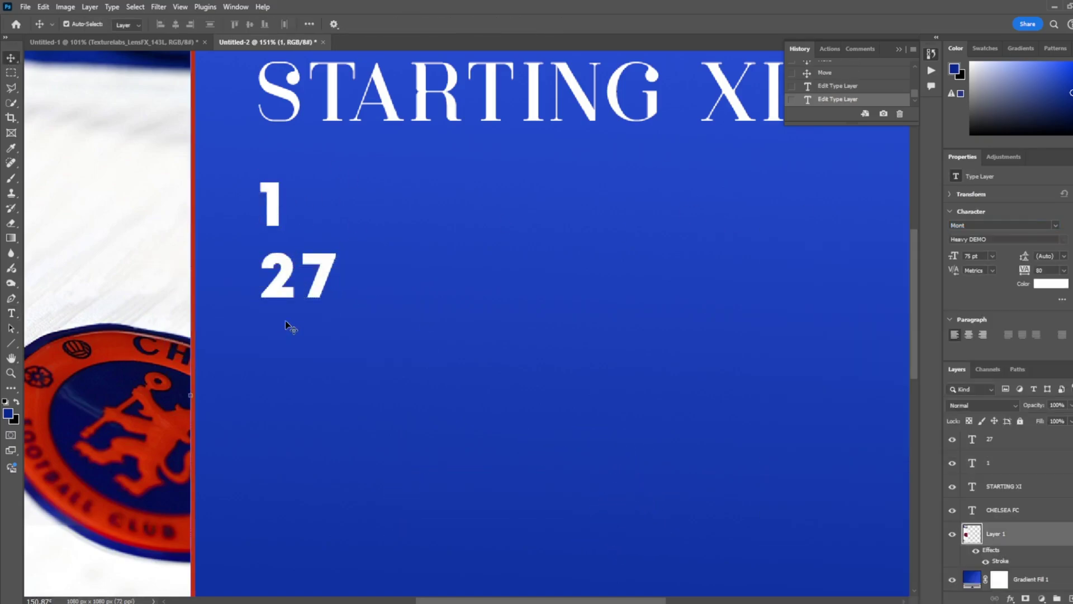
{"action": "left_click_drag", "start_coordinate": [281, 286], "coordinate": [278, 358]}
{"action": "double_click", "coordinate": [278, 358]}
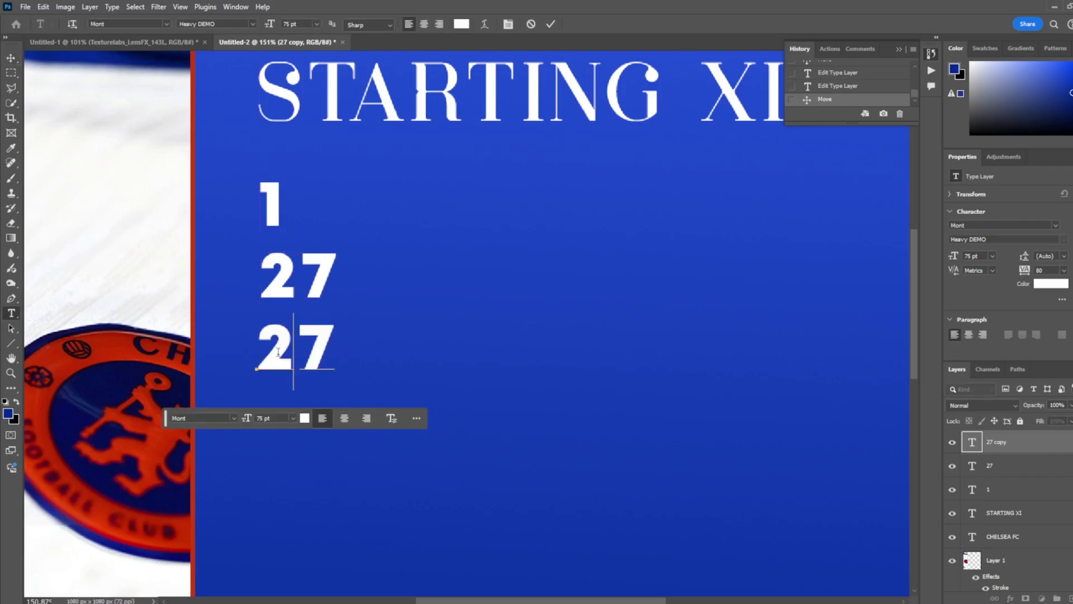
{"action": "type", "text": "29"}
{"action": "key", "text": "ctrl+Return"}
{"action": "key", "text": "v"}
{"action": "left_click_drag", "start_coordinate": [291, 352], "coordinate": [318, 423]}
{"action": "double_click", "coordinate": [319, 423]}
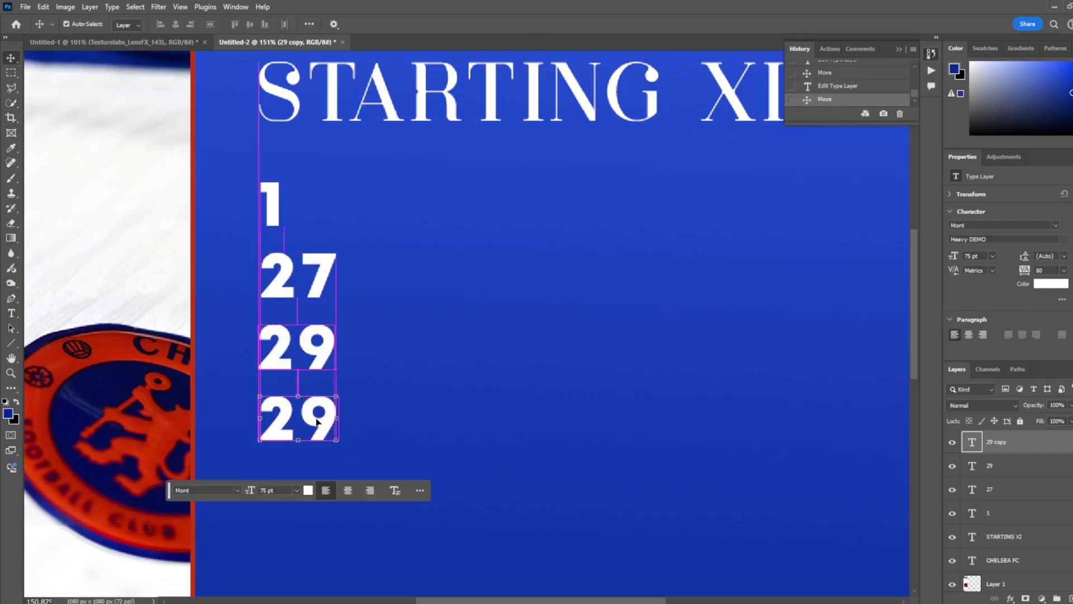
{"action": "type", "text": "6"}
{"action": "key", "text": "ctrl+Return"}
- Show the rulers and drag out a vertical guide, then undo it
{"action": "key", "text": "ctrl+r"}
{"action": "mouse_move", "coordinate": [57, 147]}
{"action": "left_mouse_down"}
{"action": "mouse_move", "coordinate": [56, 229]}
{"action": "mouse_move", "coordinate": [4, 249]}
{"action": "left_mouse_up"}
{"action": "key", "text": "ctrl+z"}
- Remove the unwanted guide and shift the 1 and 6 right onto the right-hand guide
{"action": "left_click", "coordinate": [292, 342]}
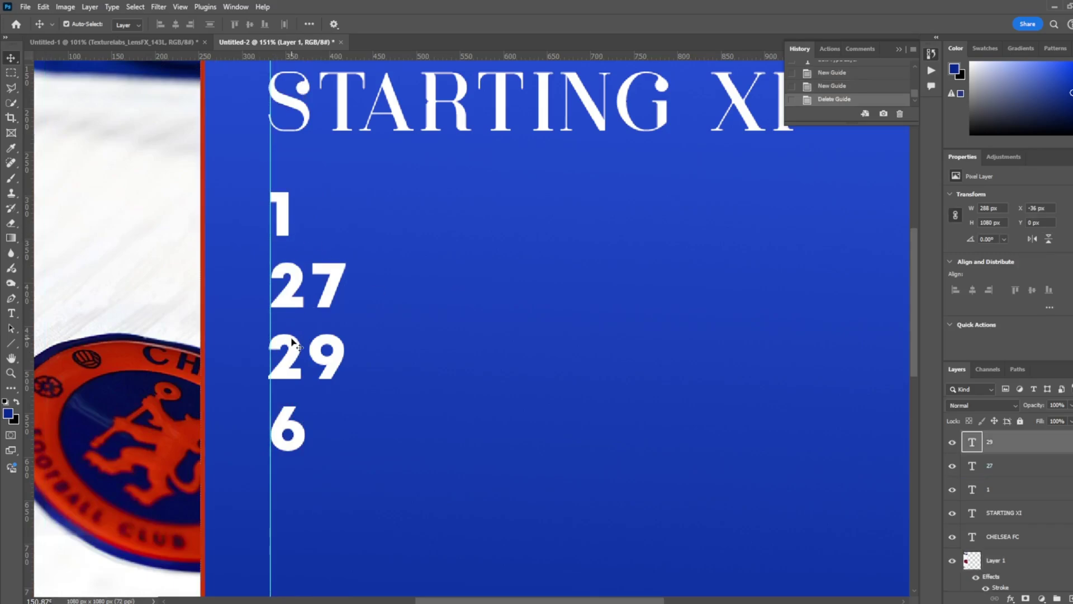
{"action": "mouse_move", "coordinate": [281, 215]}
{"action": "left_mouse_down"}
{"action": "mouse_move", "coordinate": [336, 215]}
{"action": "mouse_move", "coordinate": [311, 233]}
{"action": "mouse_move", "coordinate": [326, 214]}
{"action": "left_mouse_up"}
{"action": "left_click_drag", "start_coordinate": [288, 430], "coordinate": [326, 427]}
- Add a 3 below the 6 and line the 3 and 6 up with the column
{"action": "scroll", "coordinate": [335, 307], "scroll_direction": "down", "scroll_amount": 1}
{"action": "left_click_drag", "start_coordinate": [329, 383], "coordinate": [336, 460], "text": "alt"}
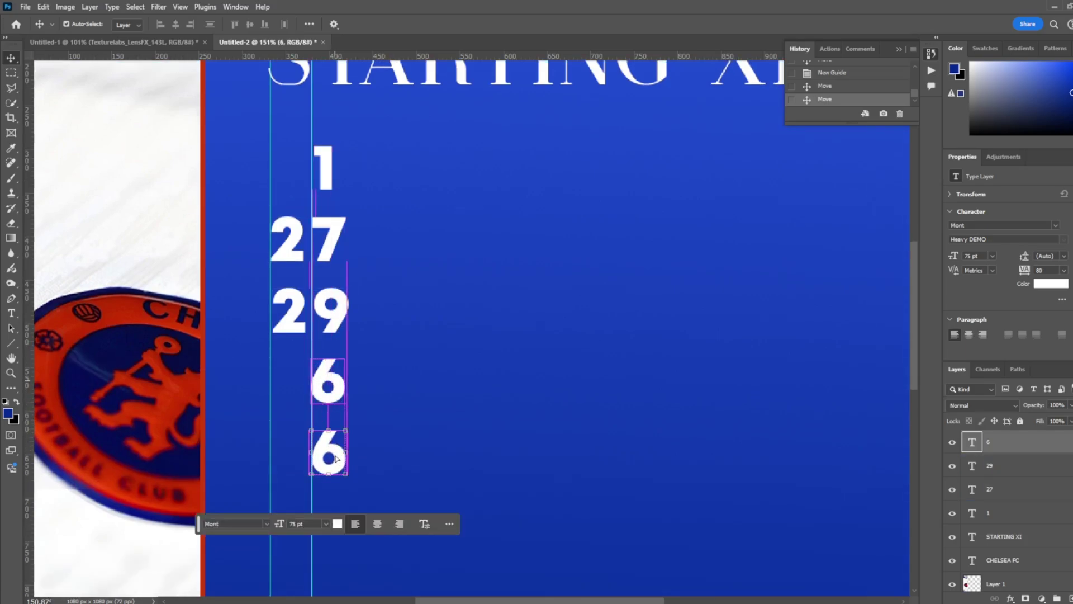
{"action": "double_click", "coordinate": [336, 460]}
{"action": "type", "text": "3"}
{"action": "key", "text": "ctrl+Return"}
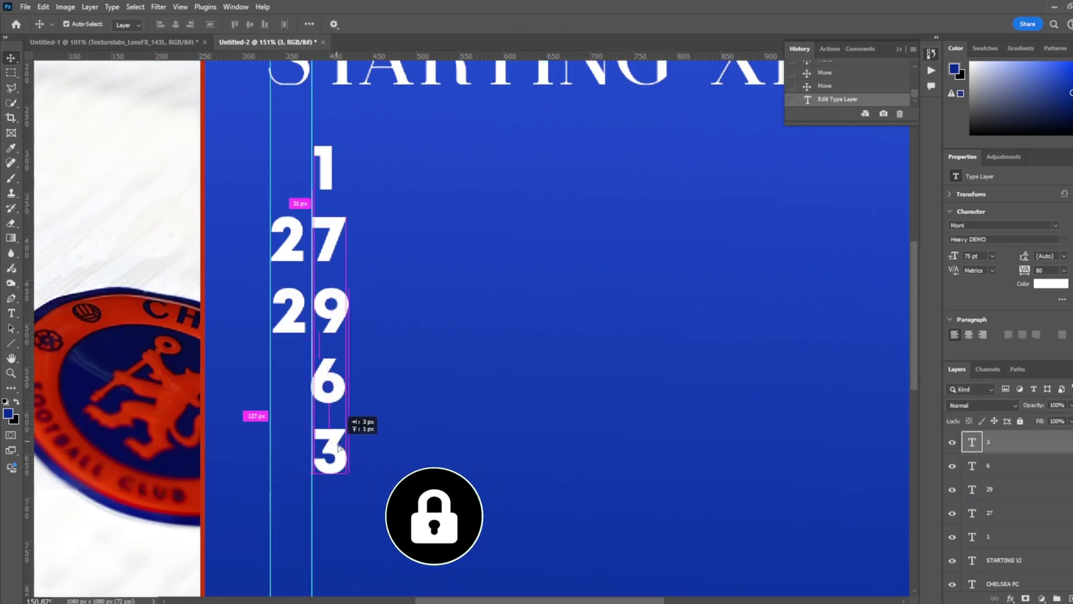
{"action": "left_click_drag", "start_coordinate": [338, 448], "coordinate": [337, 448]}
{"action": "left_click_drag", "start_coordinate": [329, 386], "coordinate": [331, 384]}
{"action": "left_click", "coordinate": [332, 472]}
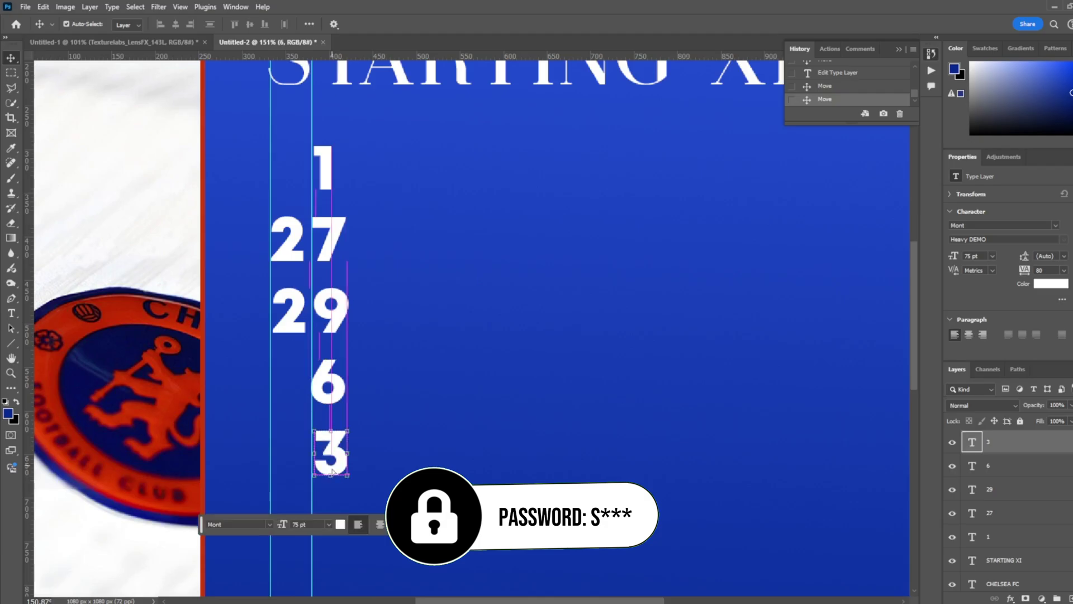
- Add a copy of the 3 retyped as 45
{"action": "scroll", "coordinate": [332, 471], "scroll_direction": "down", "scroll_amount": 4}
{"action": "mouse_move", "coordinate": [331, 288]}
{"action": "left_mouse_down", "text": "alt"}
{"action": "mouse_move", "coordinate": [288, 349]}
{"action": "mouse_move", "coordinate": [320, 358]}
{"action": "left_mouse_up", "text": "alt"}
{"action": "double_click", "coordinate": [286, 355]}
{"action": "type", "text": "45"}
{"action": "key", "text": "ctrl+Return"}
{"action": "key", "text": "v"}
- Extend the column with copies retyped as 22 and 8
{"action": "scroll", "coordinate": [320, 210], "scroll_direction": "down", "scroll_amount": 4}
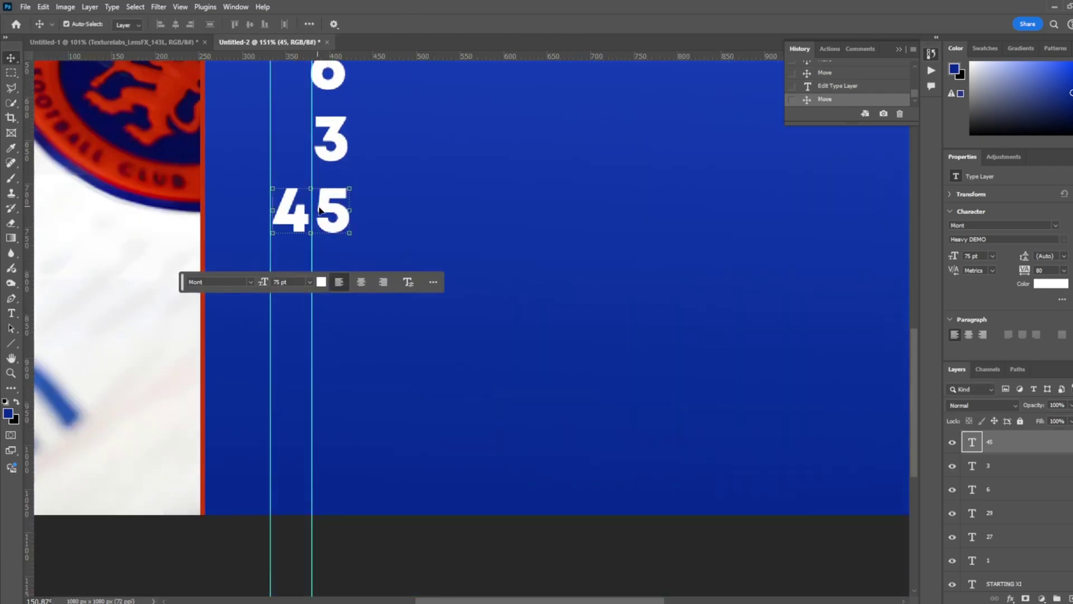
{"action": "mouse_move", "coordinate": [320, 211]}
{"action": "left_mouse_down", "text": "alt"}
{"action": "mouse_move", "coordinate": [336, 356]}
{"action": "mouse_move", "coordinate": [313, 353]}
{"action": "mouse_move", "coordinate": [327, 356]}
{"action": "mouse_move", "coordinate": [297, 407]}
{"action": "mouse_move", "coordinate": [317, 425]}
{"action": "mouse_move", "coordinate": [347, 424]}
{"action": "mouse_move", "coordinate": [299, 426]}
{"action": "left_mouse_up", "text": "alt"}
{"action": "double_click", "coordinate": [320, 279]}
{"action": "type", "text": "22"}
{"action": "key", "text": "ctrl+Return"}
{"action": "double_click", "coordinate": [334, 357]}
{"action": "type", "text": "8"}
{"action": "key", "text": "ctrl+Return"}
- Add 11 to the column and widen it slightly
{"action": "double_click", "coordinate": [297, 407]}
{"action": "type", "text": "11"}
{"action": "key", "text": "ctrl+Return"}
{"action": "key", "text": "ctrl+t"}
{"action": "key", "text": "Return"}
{"action": "scroll", "coordinate": [291, 431], "scroll_direction": "down", "scroll_amount": 2}
{"action": "key", "text": "ctrl+t"}
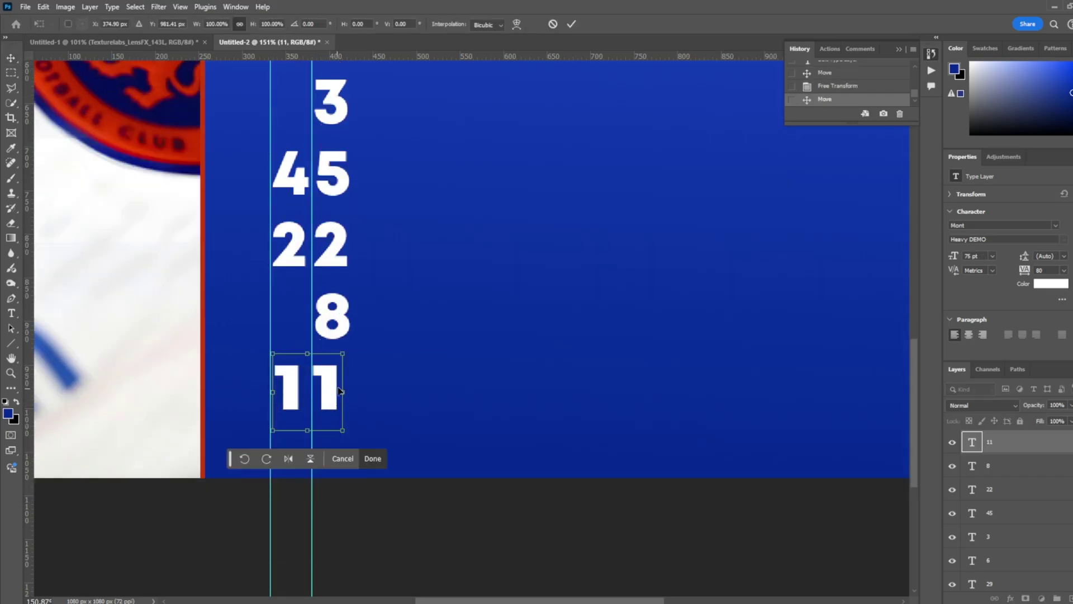
{"action": "left_click_drag", "start_coordinate": [339, 363], "coordinate": [344, 362]}
{"action": "key", "text": "Return"}
- Place a copy of 22 below 11, clearing away the stray extra copies
{"action": "left_click_drag", "start_coordinate": [332, 197], "coordinate": [335, 406], "text": "alt"}
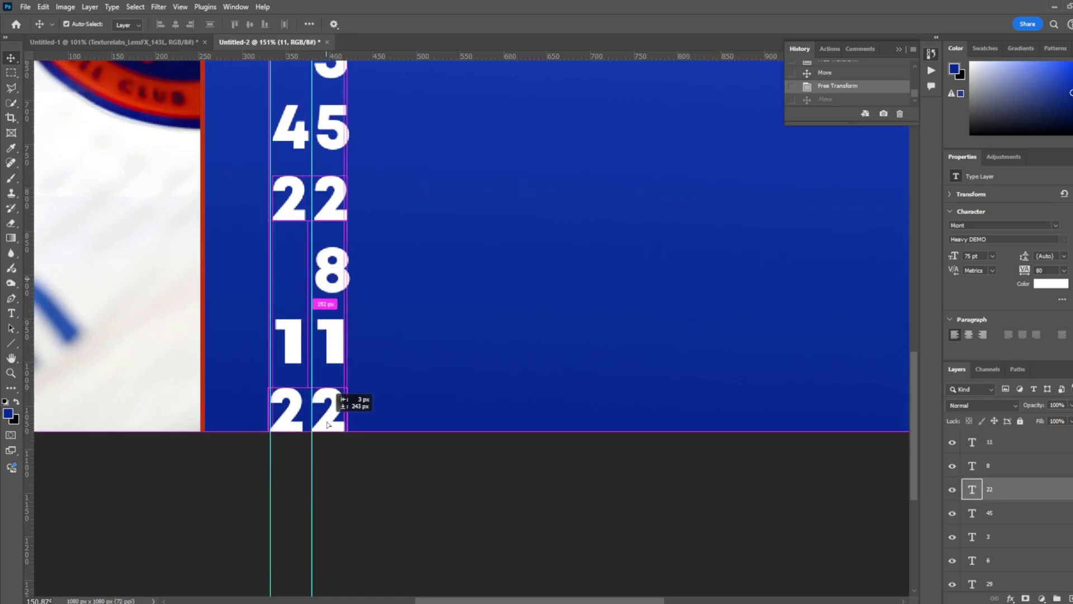
{"action": "key", "text": "Delete"}
{"action": "scroll", "coordinate": [1012, 515], "scroll_direction": "down", "scroll_amount": 3}
{"action": "left_click", "coordinate": [1013, 514], "text": "shift"}
{"action": "key", "text": "ctrl+t"}
{"action": "mouse_move", "coordinate": [343, 363]}
{"action": "left_mouse_down"}
{"action": "mouse_move", "coordinate": [337, 254]}
{"action": "mouse_move", "coordinate": [330, 280]}
{"action": "left_mouse_up"}
{"action": "key", "text": "Return"}
{"action": "key", "text": "ctrl+z"}
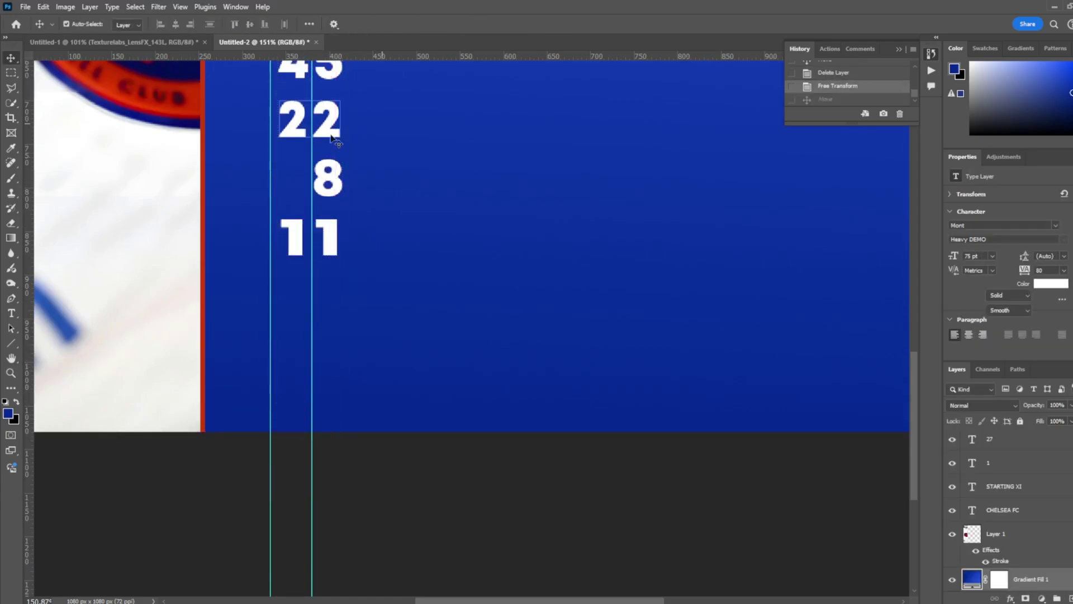
{"action": "left_click_drag", "start_coordinate": [327, 125], "coordinate": [328, 299]}
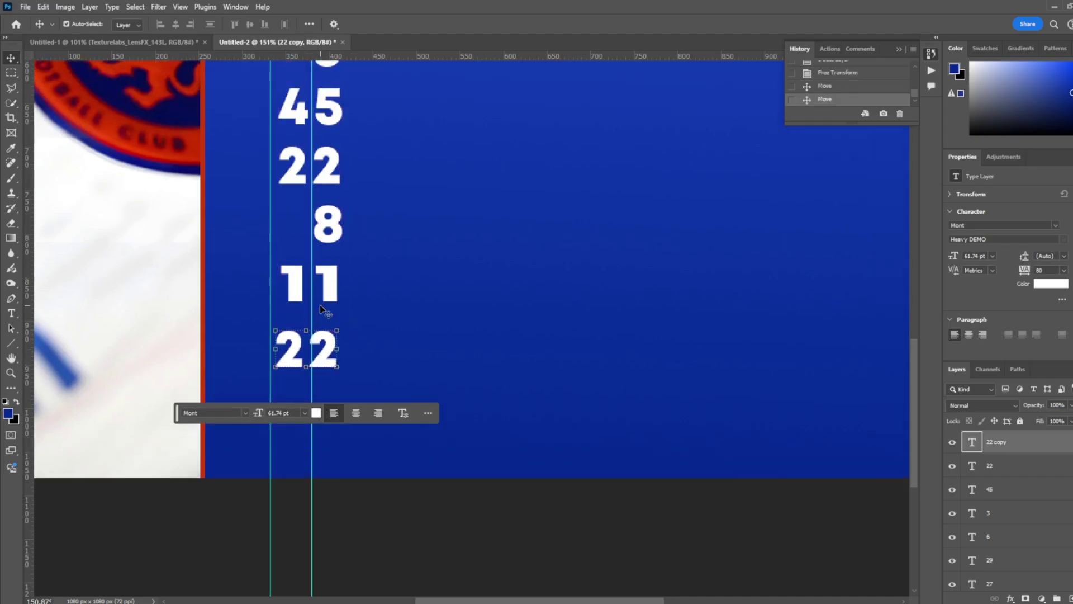
{"action": "key", "text": "Delete"}
{"action": "scroll", "coordinate": [355, 273], "scroll_direction": "down", "scroll_amount": 2}
{"action": "scroll", "coordinate": [355, 274], "scroll_direction": "down", "scroll_amount": 3}
{"action": "left_click_drag", "start_coordinate": [354, 415], "coordinate": [354, 501], "text": "alt"}
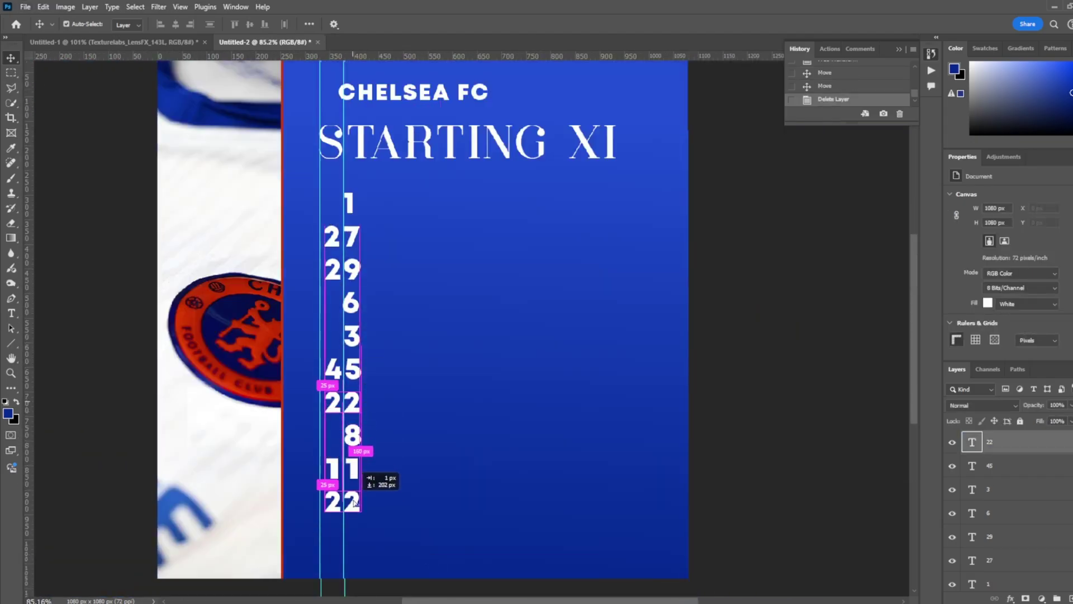
- Retype the copied numbers below 11 as 10 and 38
{"action": "scroll", "coordinate": [354, 499], "scroll_direction": "up", "scroll_amount": 7}
{"action": "double_click", "coordinate": [342, 439]}
{"action": "type", "text": "10"}
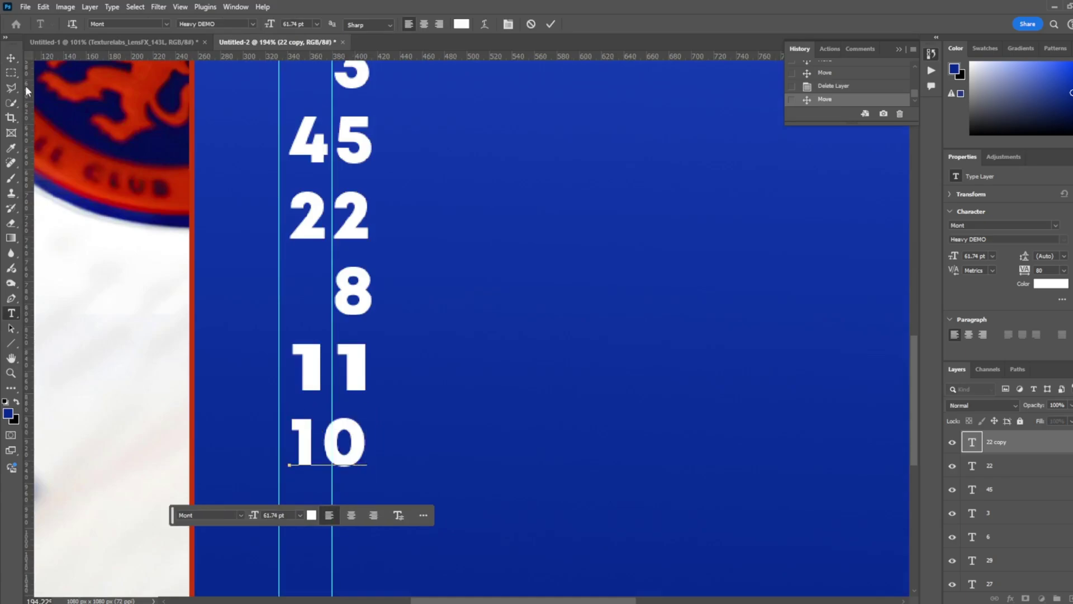
{"action": "key", "text": "ctrl+Return"}
{"action": "left_click_drag", "start_coordinate": [344, 437], "coordinate": [346, 436]}
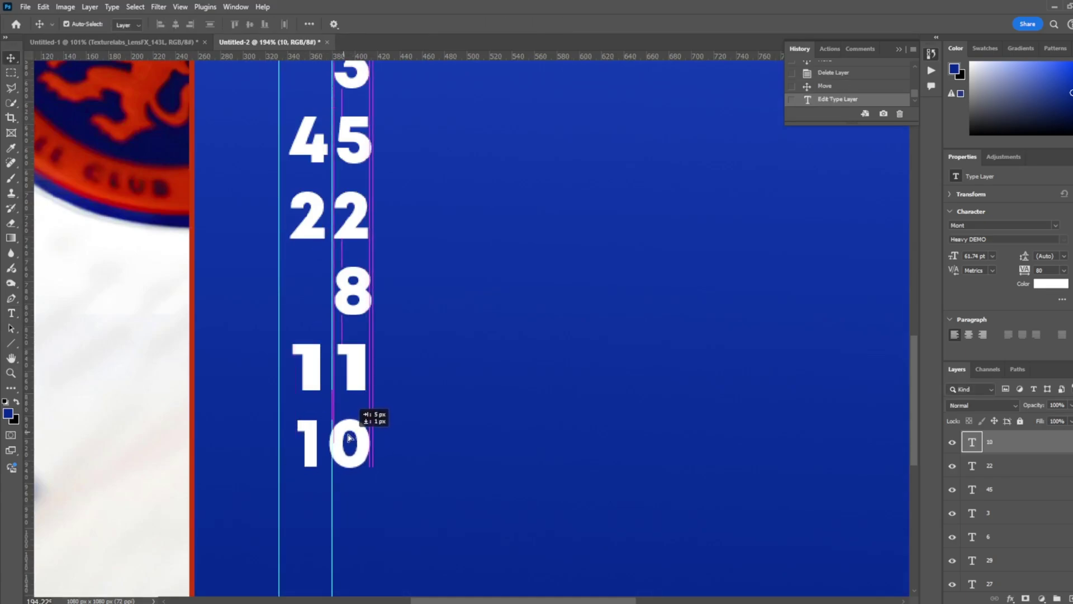
{"action": "scroll", "coordinate": [347, 438], "scroll_direction": "down", "scroll_amount": 3}
{"action": "left_click_drag", "start_coordinate": [344, 358], "coordinate": [340, 448], "text": "alt"}
{"action": "double_click", "coordinate": [335, 436]}
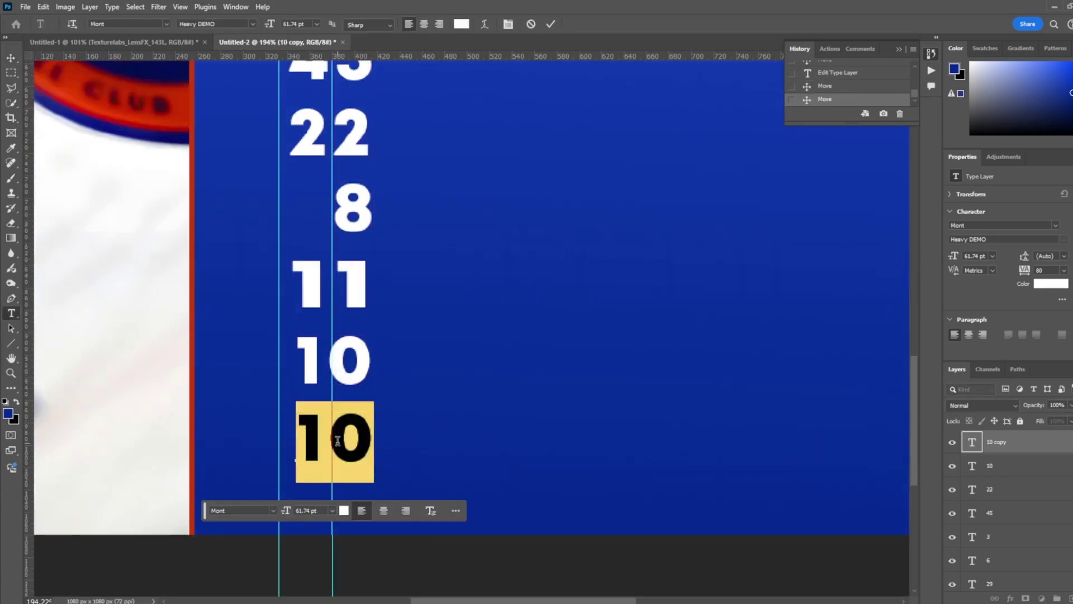
{"action": "type", "text": "38"}
{"action": "key", "text": "ctrl+Return"}
- Select all the number layers and align their left edges
{"action": "scroll", "coordinate": [1031, 478], "scroll_direction": "down", "scroll_amount": 5}
{"action": "left_click", "coordinate": [1019, 577], "text": "shift"}
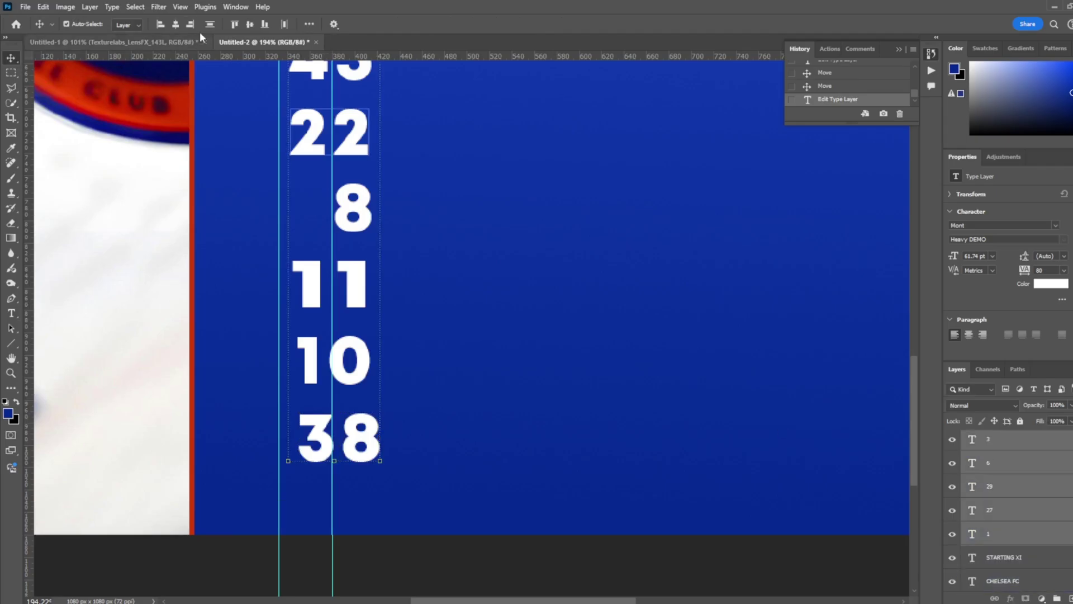
{"action": "left_click", "coordinate": [160, 24]}
{"action": "scroll", "coordinate": [393, 233], "scroll_direction": "up", "scroll_amount": 7}
{"action": "scroll", "coordinate": [394, 233], "scroll_direction": "up", "scroll_amount": 6}
{"action": "scroll", "coordinate": [392, 336], "scroll_direction": "up", "scroll_amount": 3}
{"action": "key", "text": "ctrl+z"}
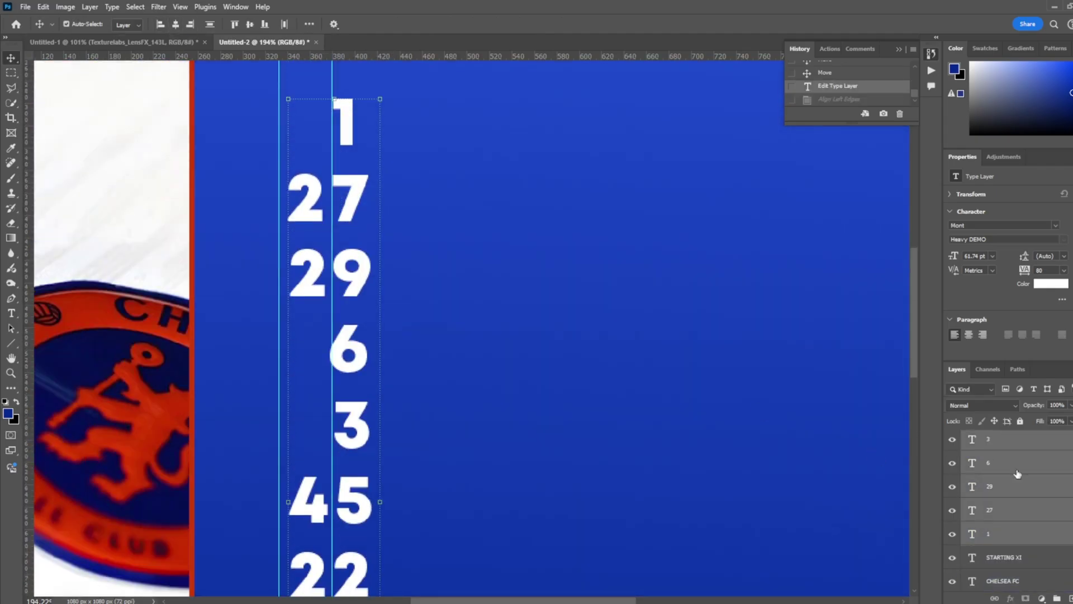
{"action": "scroll", "coordinate": [1024, 539], "scroll_direction": "up", "scroll_amount": 5}
{"action": "left_click", "coordinate": [161, 24]}
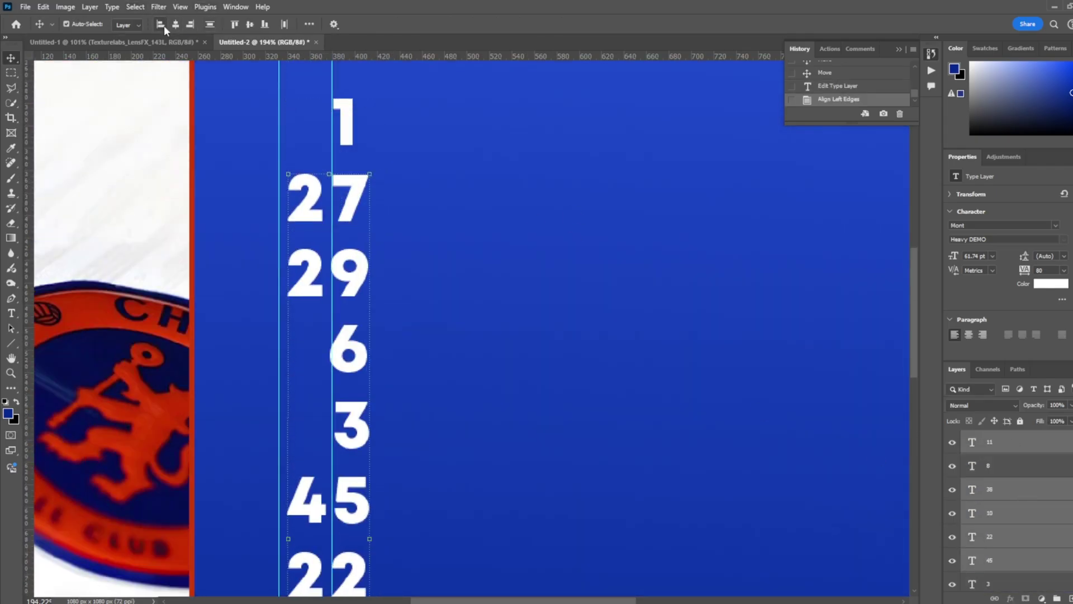
{"action": "left_click_drag", "start_coordinate": [341, 117], "coordinate": [345, 121]}
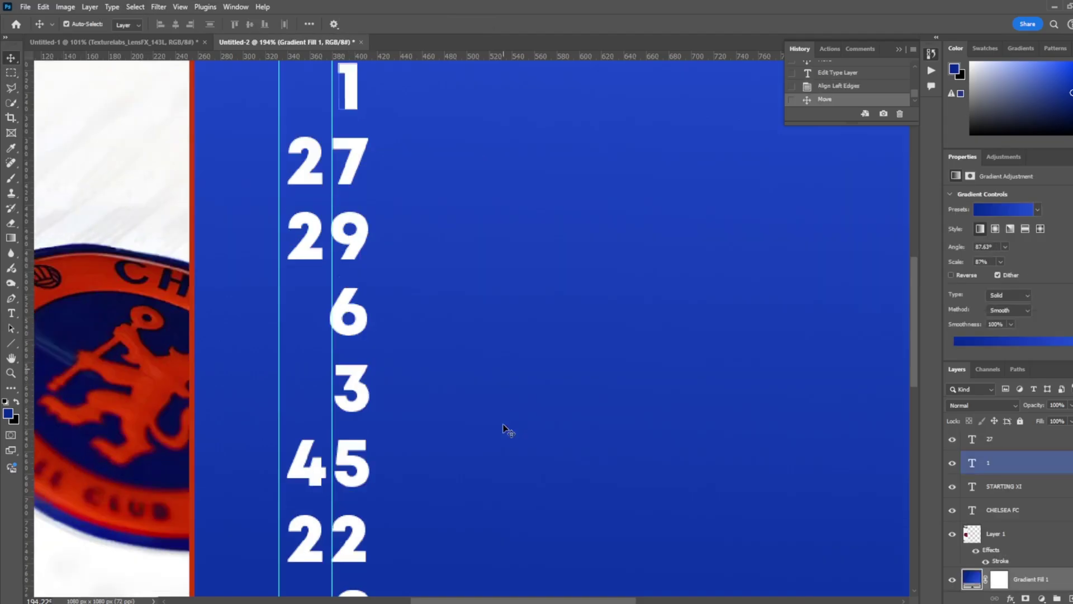
- Free-transform the whole number column shorter to fit under the title
{"action": "key", "text": "ctrl+0"}
{"action": "left_click", "coordinate": [445, 304]}
{"action": "left_click", "coordinate": [451, 280], "text": "shift"}
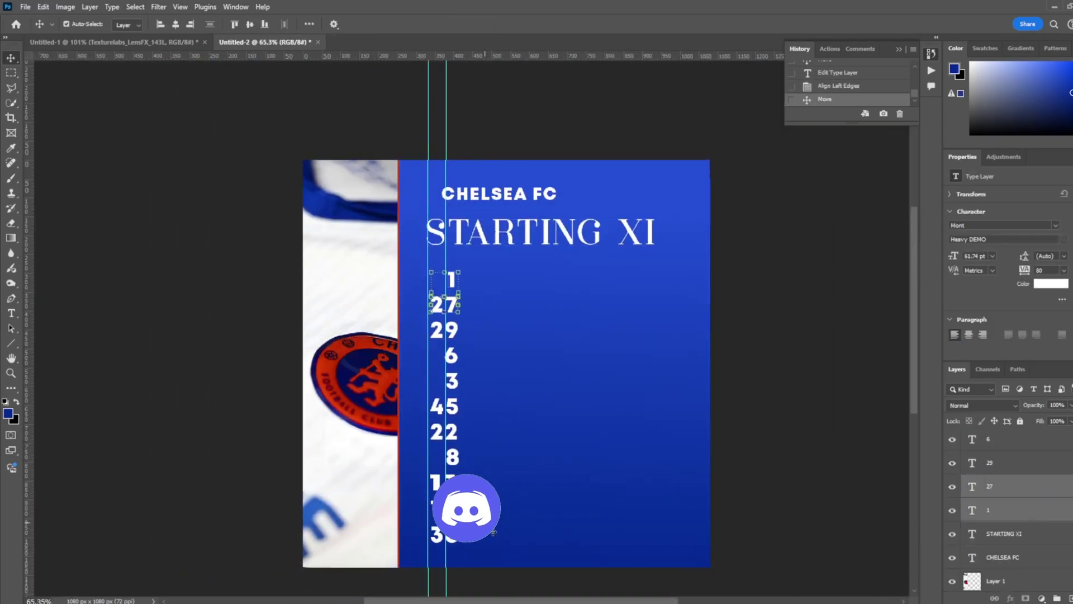
{"action": "key", "text": "ctrl+t"}
{"action": "left_click_drag", "start_coordinate": [456, 581], "coordinate": [465, 453]}
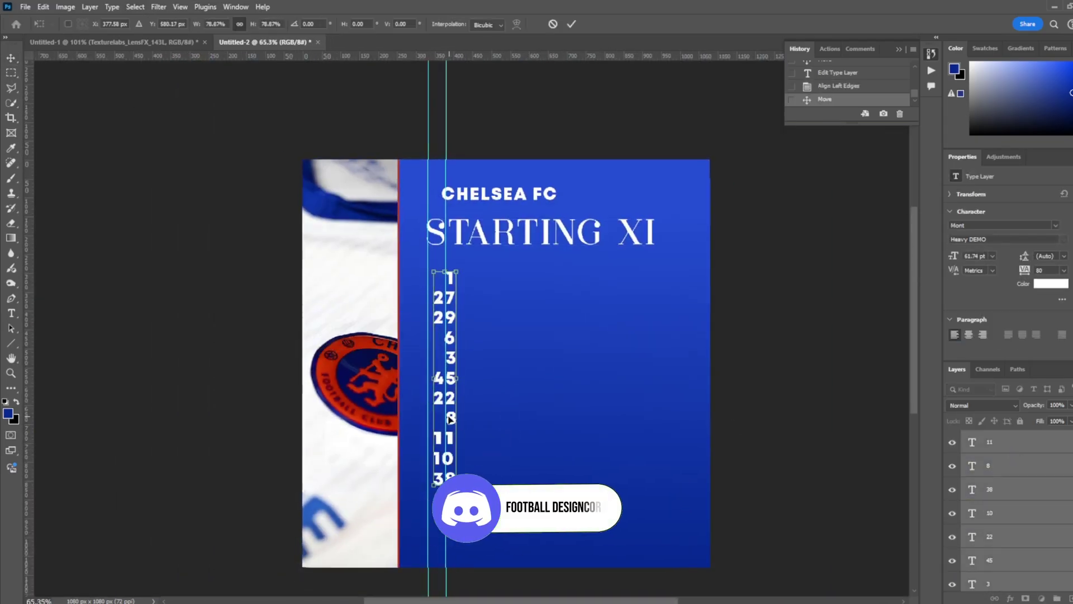
{"action": "key", "text": "Return"}
- Nudge 38, 11 and 10 into even, aligned spacing beside the guide
{"action": "scroll", "coordinate": [481, 475], "scroll_direction": "up", "scroll_amount": 2}
{"action": "scroll", "coordinate": [481, 475], "scroll_direction": "up", "scroll_amount": 3}
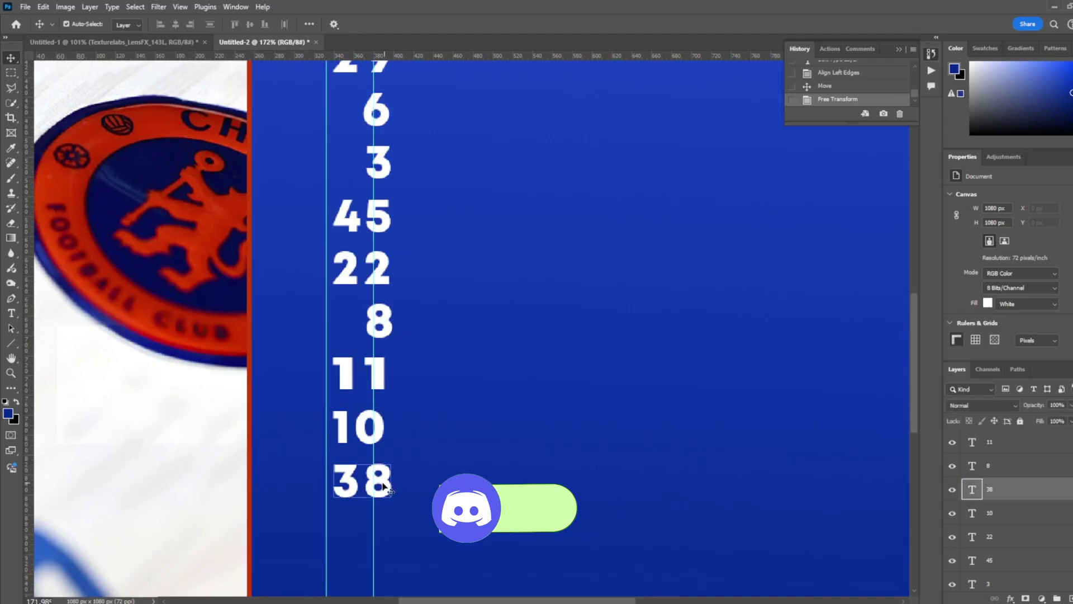
{"action": "left_click_drag", "start_coordinate": [385, 487], "coordinate": [381, 487]}
{"action": "left_click_drag", "start_coordinate": [378, 384], "coordinate": [375, 383]}
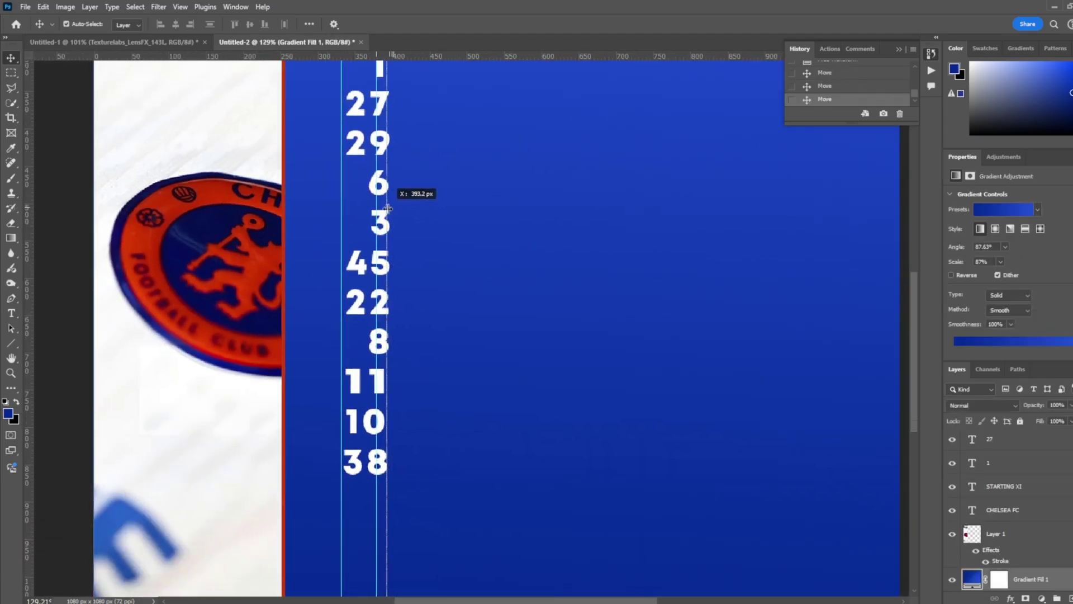
{"action": "scroll", "coordinate": [434, 390], "scroll_direction": "up", "scroll_amount": 2}
{"action": "left_click_drag", "start_coordinate": [396, 397], "coordinate": [395, 397]}
{"action": "left_click_drag", "start_coordinate": [384, 420], "coordinate": [386, 422]}
{"action": "scroll", "coordinate": [474, 390], "scroll_direction": "up", "scroll_amount": 2}
{"action": "scroll", "coordinate": [474, 390], "scroll_direction": "down", "scroll_amount": 3}
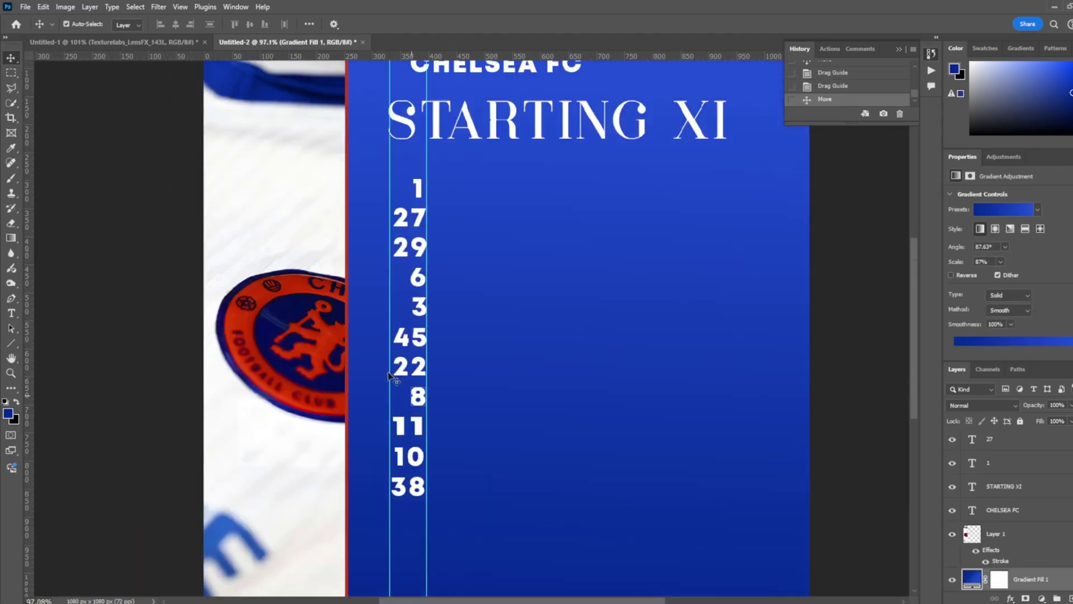
- Add SANCHEZ beside 1 and a GUSTO copy beside 27
{"action": "left_click", "coordinate": [472, 186]}
{"action": "type", "text": "SANCHEZ"}
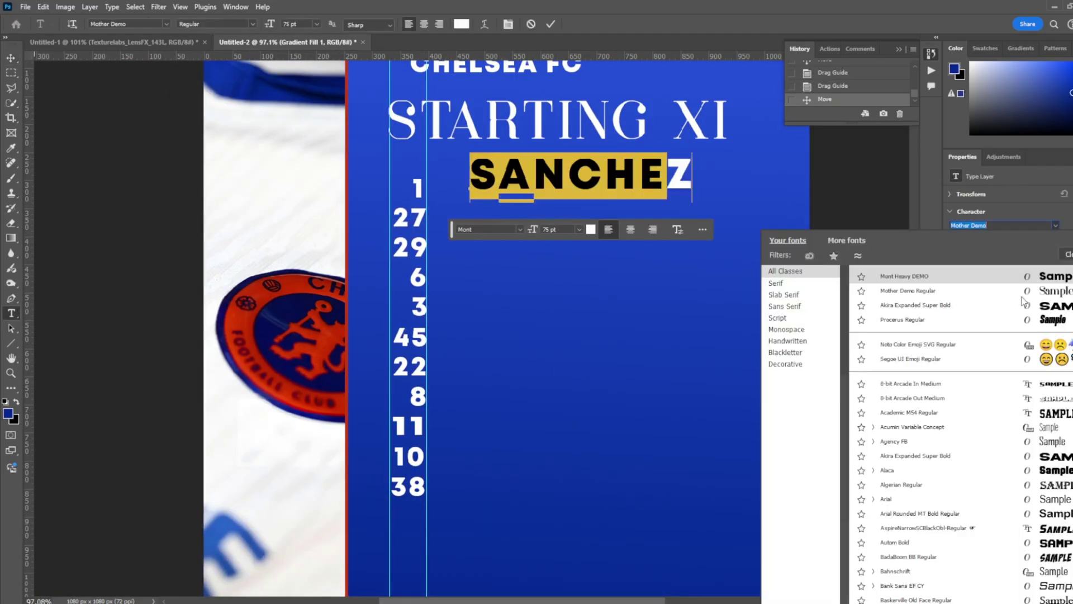
{"action": "left_click_drag", "start_coordinate": [667, 189], "coordinate": [634, 183]}
{"action": "mouse_move", "coordinate": [568, 173]}
{"action": "left_mouse_down"}
{"action": "mouse_move", "coordinate": [506, 187]}
{"action": "mouse_move", "coordinate": [521, 222]}
{"action": "mouse_move", "coordinate": [478, 254]}
{"action": "left_mouse_up"}
{"action": "double_click", "coordinate": [522, 222]}
{"action": "type", "text": "GUSTO"}
{"action": "key", "text": "ctrl+Return"}
- Rename the copied name beside 29 to FOFANA
{"action": "double_click", "coordinate": [478, 250]}
{"action": "type", "text": "FOFANA"}
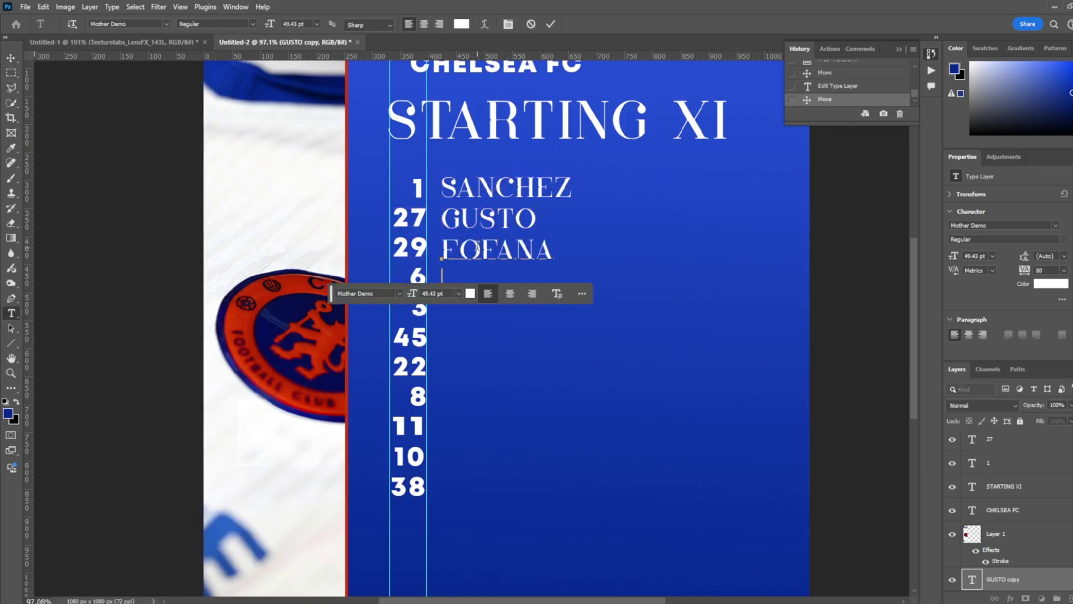
{"action": "key", "text": "Escape"}
{"action": "double_click", "coordinate": [509, 250]}
{"action": "type", "text": "FOFA"}
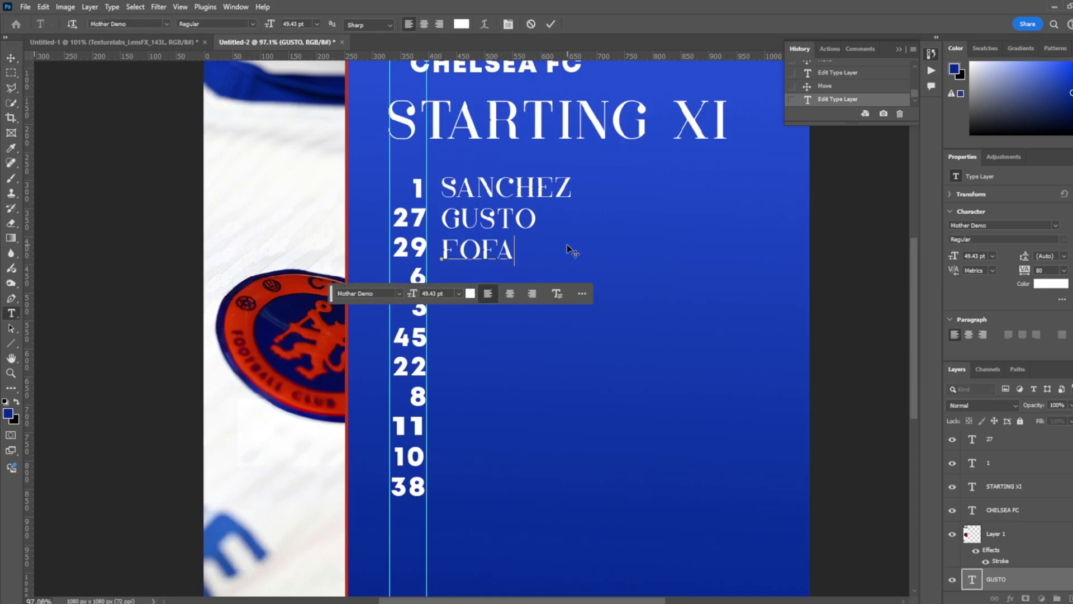
{"action": "type", "text": "NA"}
{"action": "key", "text": "ctrl+Return"}
- Add player names beside 6 and CUCURELLA beside 3
{"action": "left_click_drag", "start_coordinate": [535, 256], "coordinate": [538, 305]}
{"action": "double_click", "coordinate": [539, 280]}
{"action": "type", "text": "COWILL"}
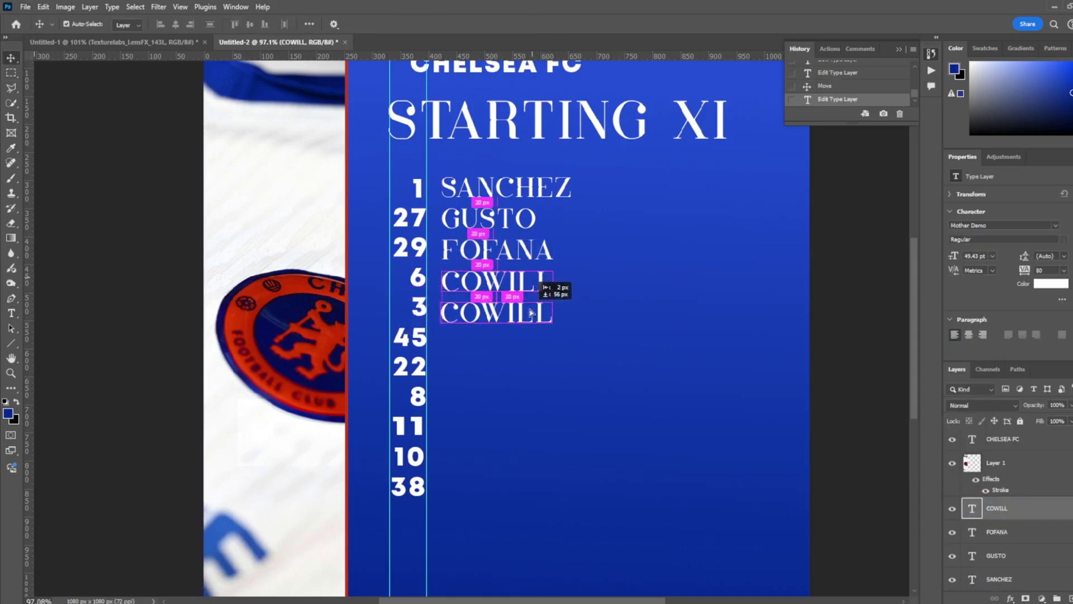
{"action": "double_click", "coordinate": [531, 307]}
{"action": "type", "text": "CUCURELLA"}
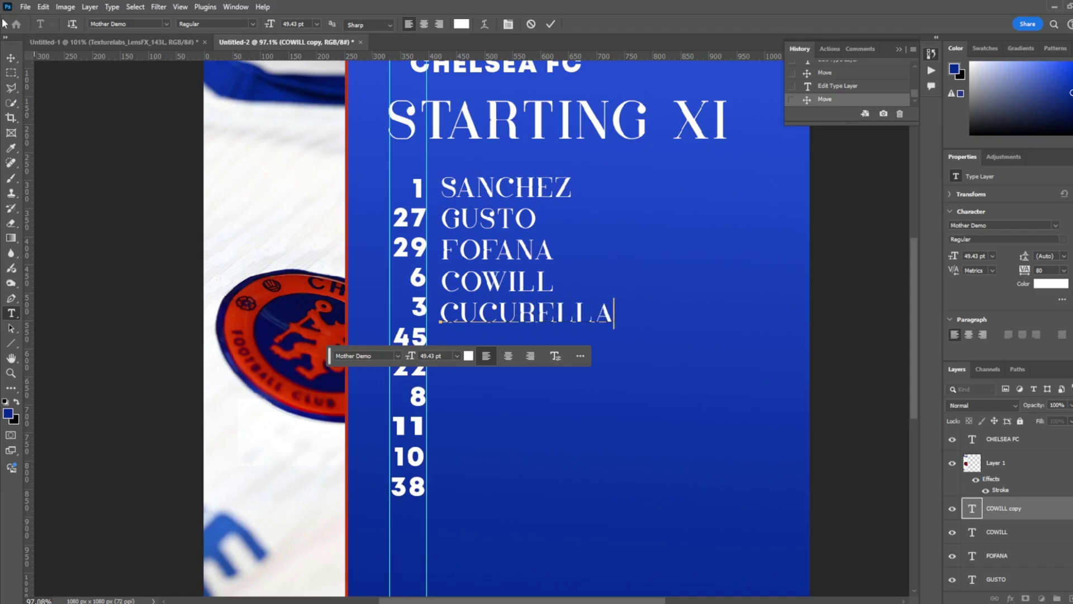
{"action": "key", "text": "ctrl+Return"}
- Add LAVIA beside 45 and the Dewsbury name beside 22
{"action": "left_click_drag", "start_coordinate": [484, 311], "coordinate": [484, 342]}
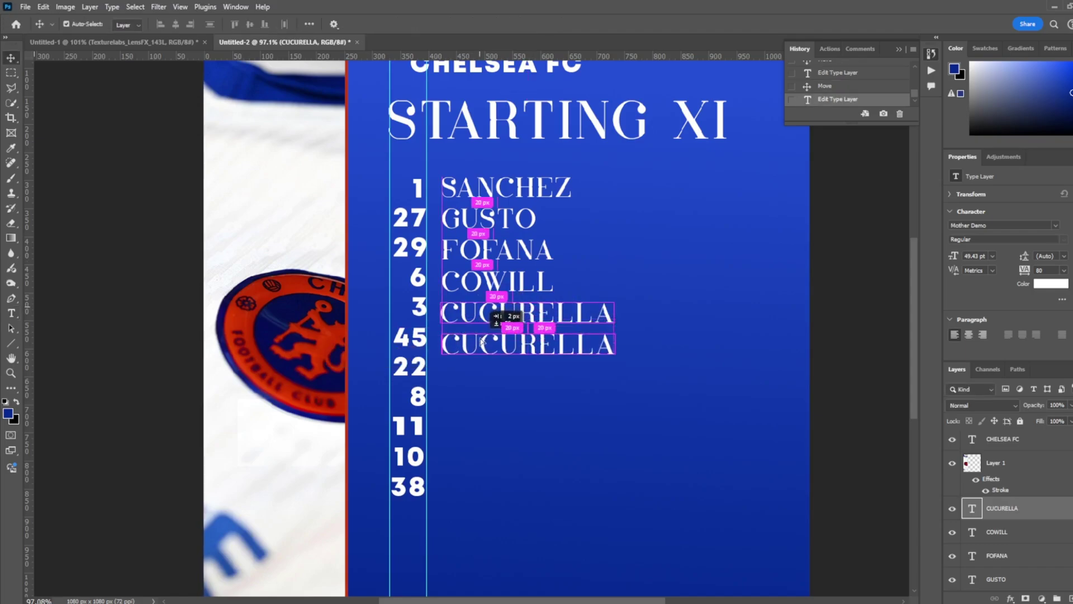
{"action": "double_click", "coordinate": [477, 342]}
{"action": "type", "text": "LAVIA"}
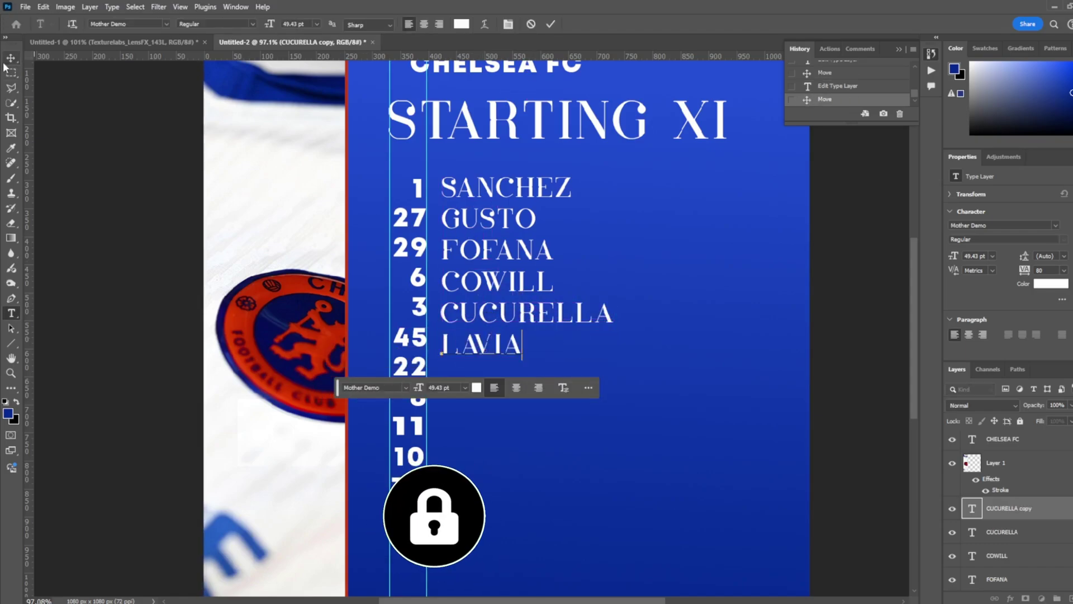
{"action": "key", "text": "ctrl+Return"}
{"action": "left_click_drag", "start_coordinate": [467, 342], "coordinate": [468, 366]}
{"action": "double_click", "coordinate": [467, 367]}
{"action": "type", "text": "DEW"}
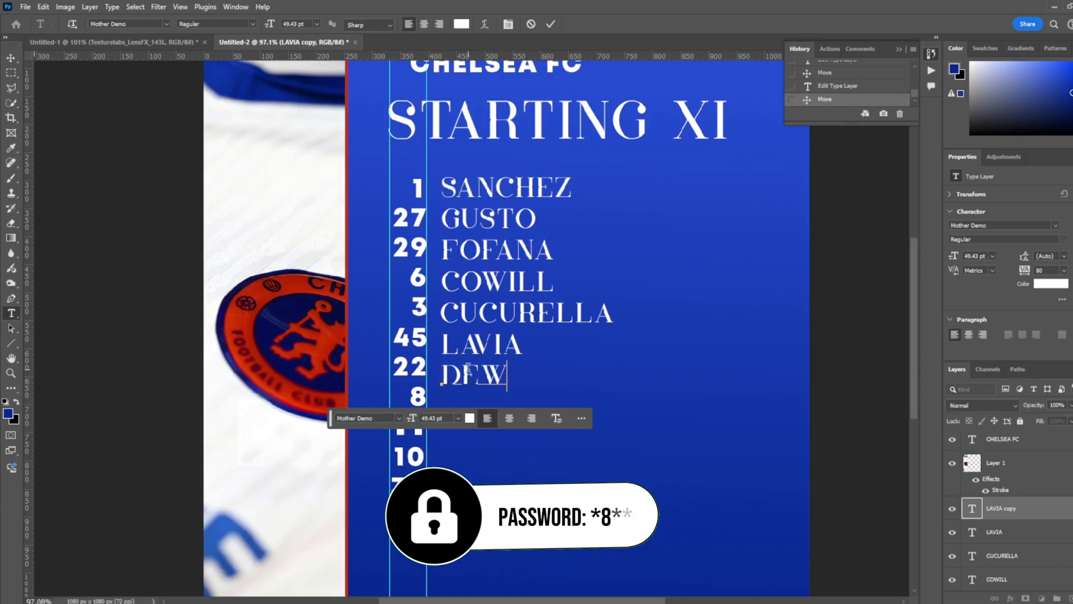
{"action": "type", "text": "US"}
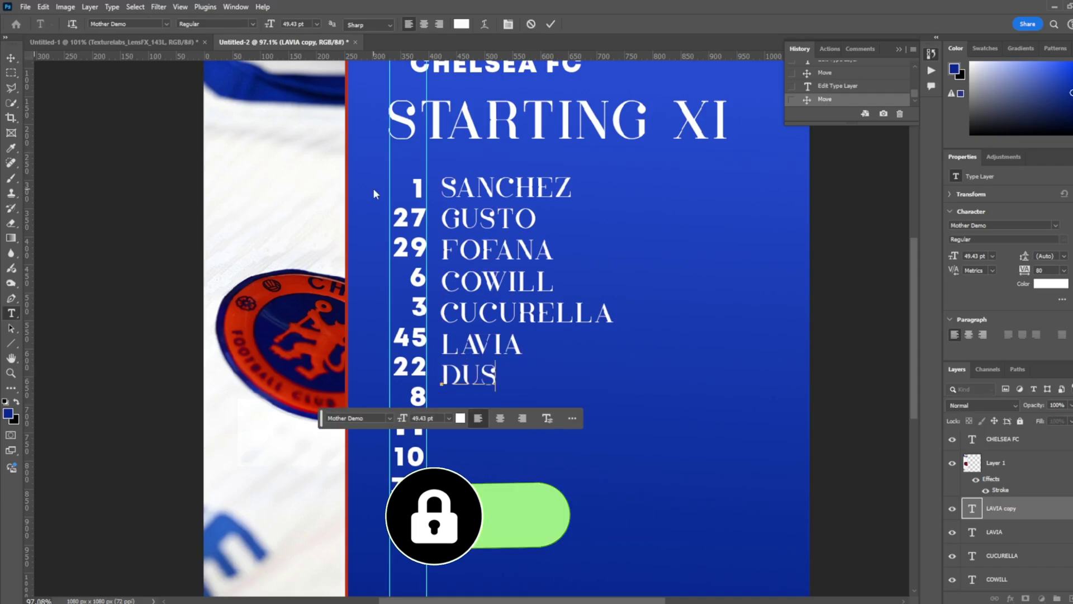
{"action": "type", "text": "WSRUB"}
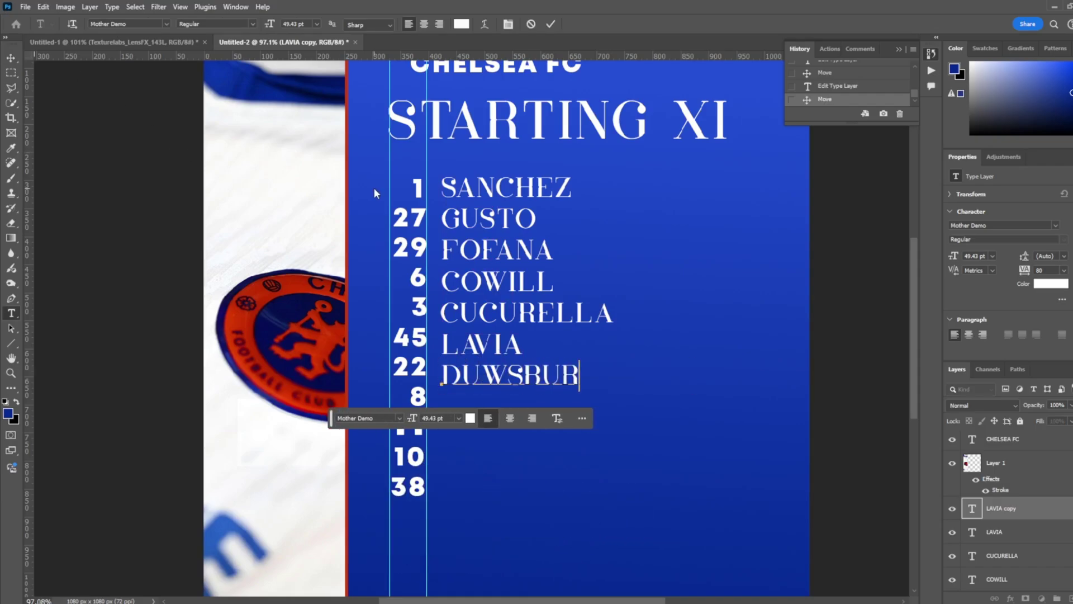
{"action": "type", "text": "YY"}
{"action": "key", "text": "ctrl+Return"}
- Add EZO beside 8, MADUEKE beside 11, and a name copy beside 10
{"action": "left_click_drag", "start_coordinate": [537, 370], "coordinate": [541, 401]}
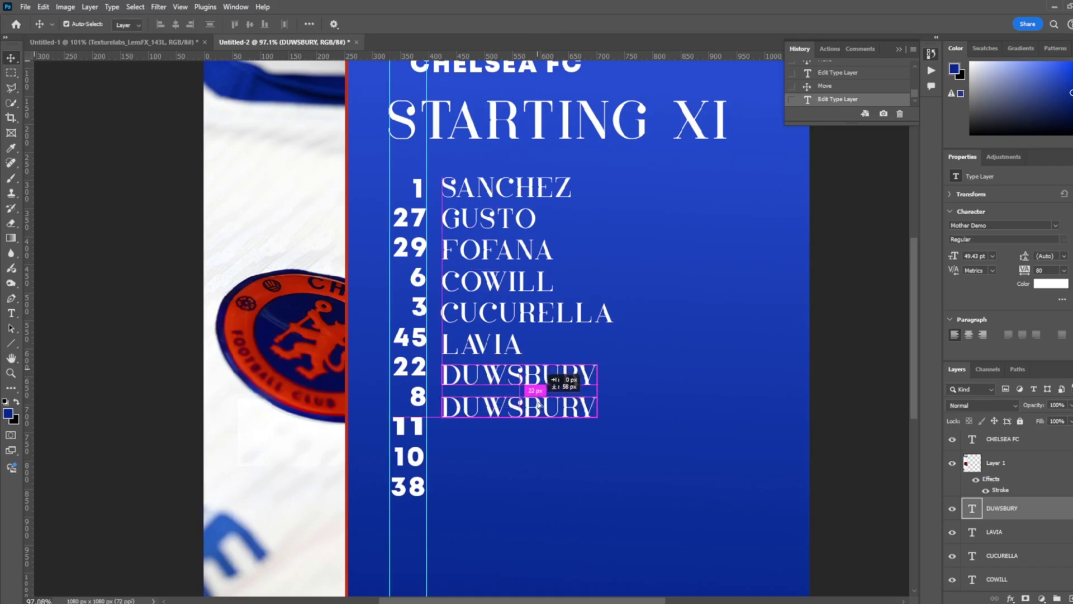
{"action": "double_click", "coordinate": [539, 402]}
{"action": "type", "text": "EZO"}
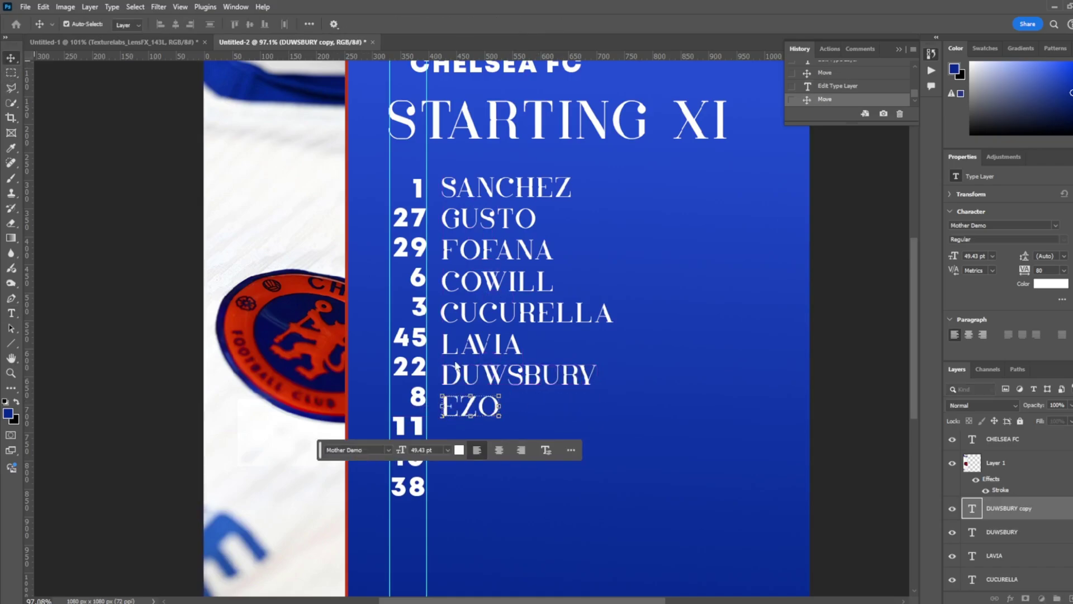
{"action": "key", "text": "ctrl+Return"}
{"action": "left_click_drag", "start_coordinate": [473, 410], "coordinate": [475, 437]}
{"action": "double_click", "coordinate": [475, 439]}
{"action": "type", "text": "MADUE"}
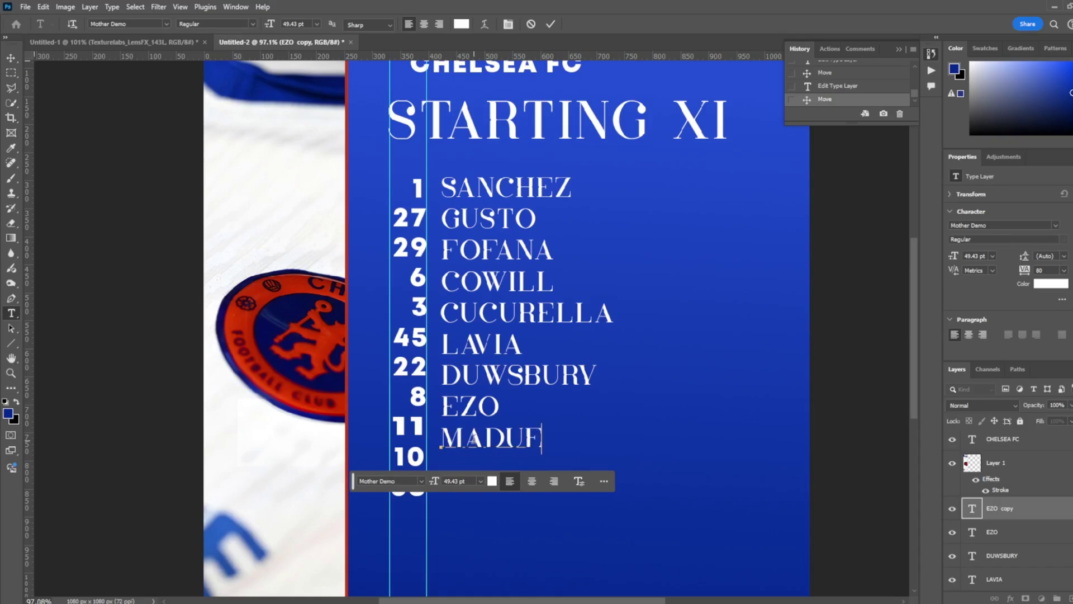
{"action": "type", "text": "KE"}
{"action": "key", "text": "ctrl+Return"}
{"action": "left_click_drag", "start_coordinate": [501, 437], "coordinate": [502, 465]}
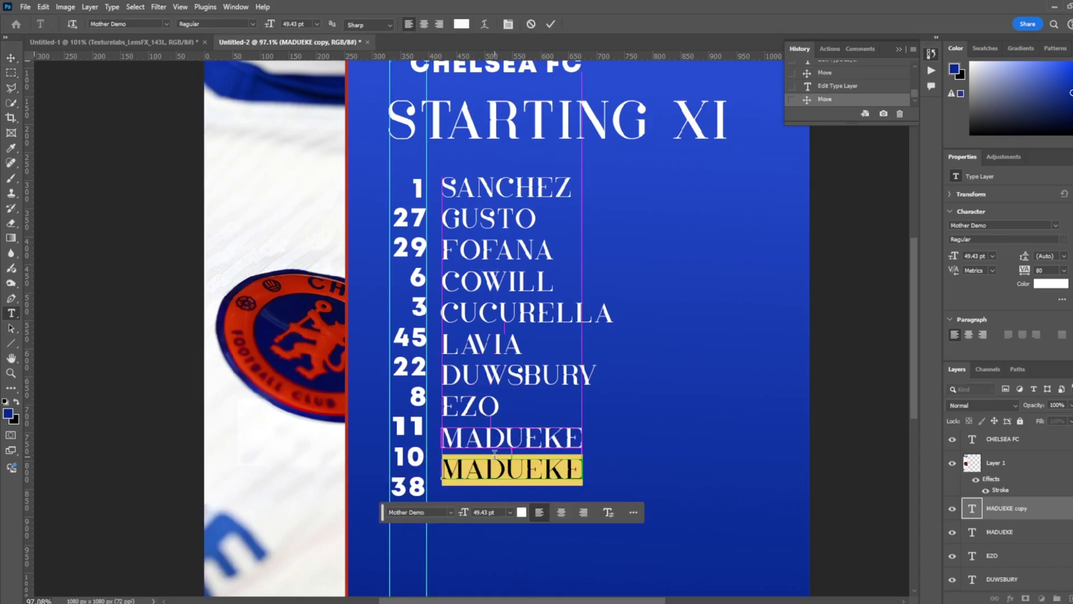
{"action": "double_click", "coordinate": [492, 467]}
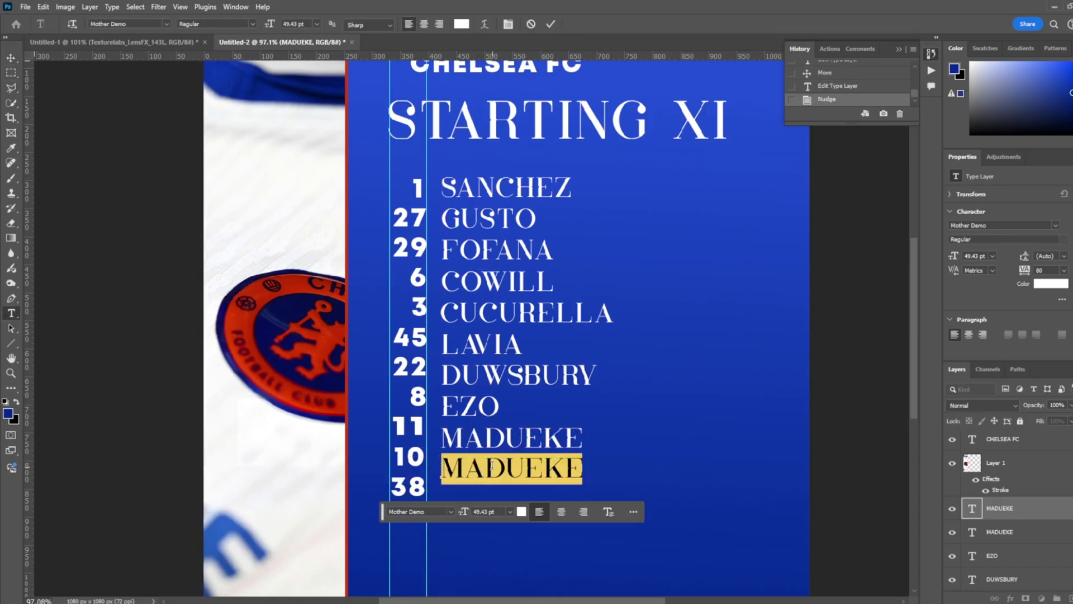
- Name the row beside 10 MUDRYK, undoing a misplaced duplicate
{"action": "type", "text": "MUD"}
{"action": "key", "text": "ctrl+Return"}
{"action": "left_click_drag", "start_coordinate": [499, 490], "coordinate": [526, 491]}
{"action": "key", "text": "Return"}
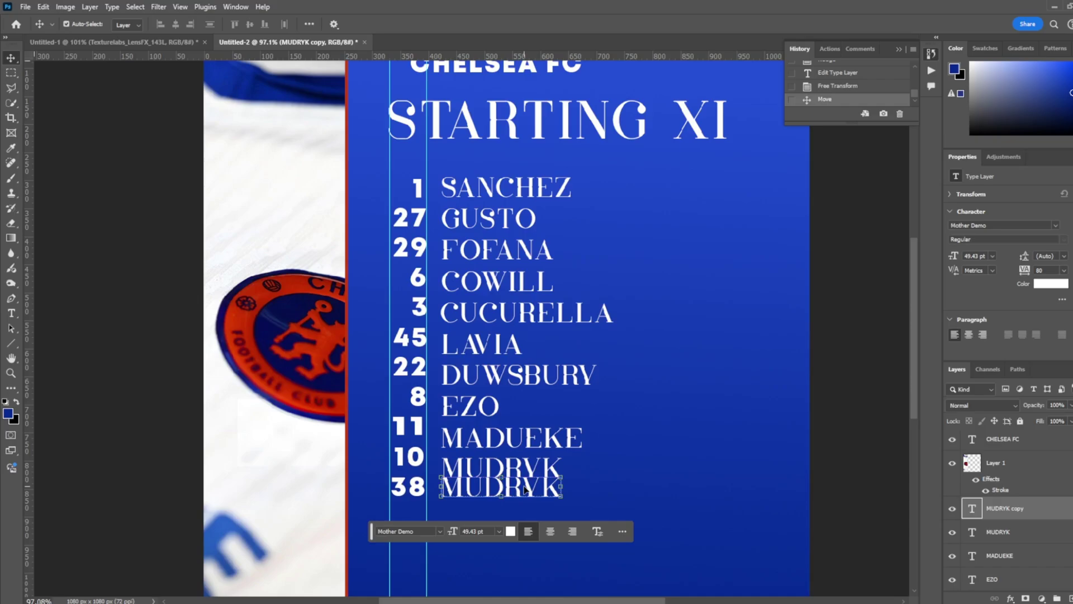
{"action": "key", "text": "ctrl+z"}
{"action": "key", "text": "ctrl+z"}
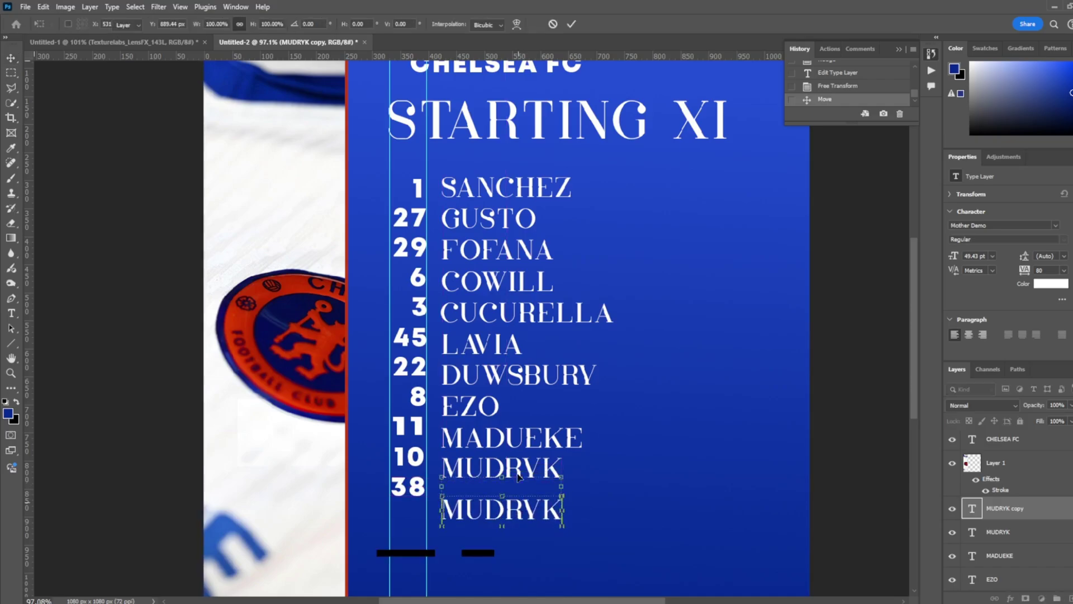
{"action": "key", "text": "ctrl+z"}
- Duplicate MUDRYK beside 38 and retype it as GUIU
{"action": "left_click_drag", "start_coordinate": [520, 478], "coordinate": [519, 498]}
{"action": "double_click", "coordinate": [519, 497]}
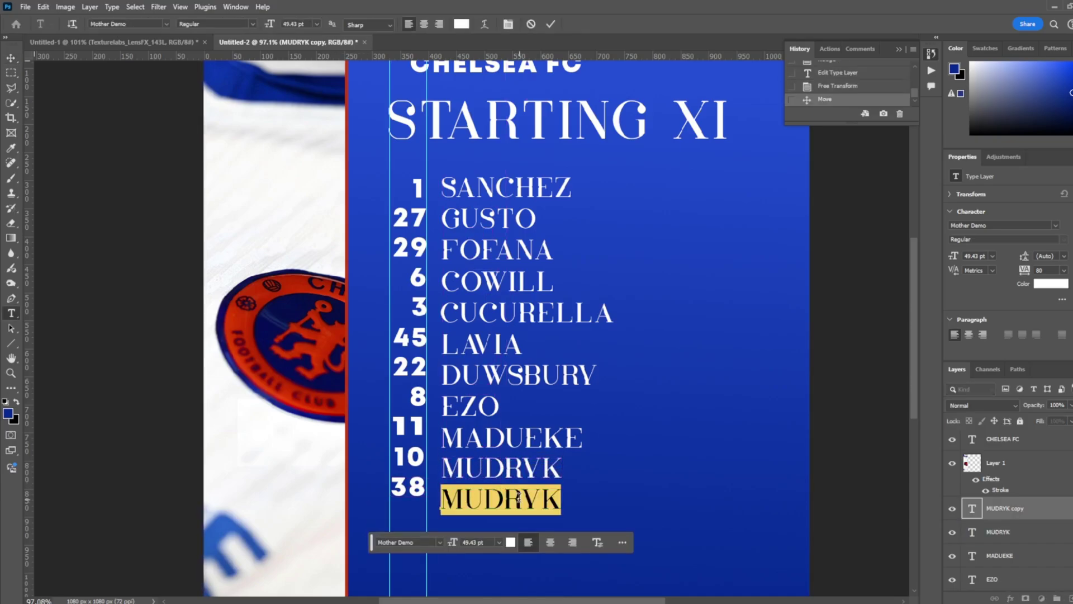
{"action": "type", "text": "GUIU"}
{"action": "left_click", "coordinate": [1048, 515]}
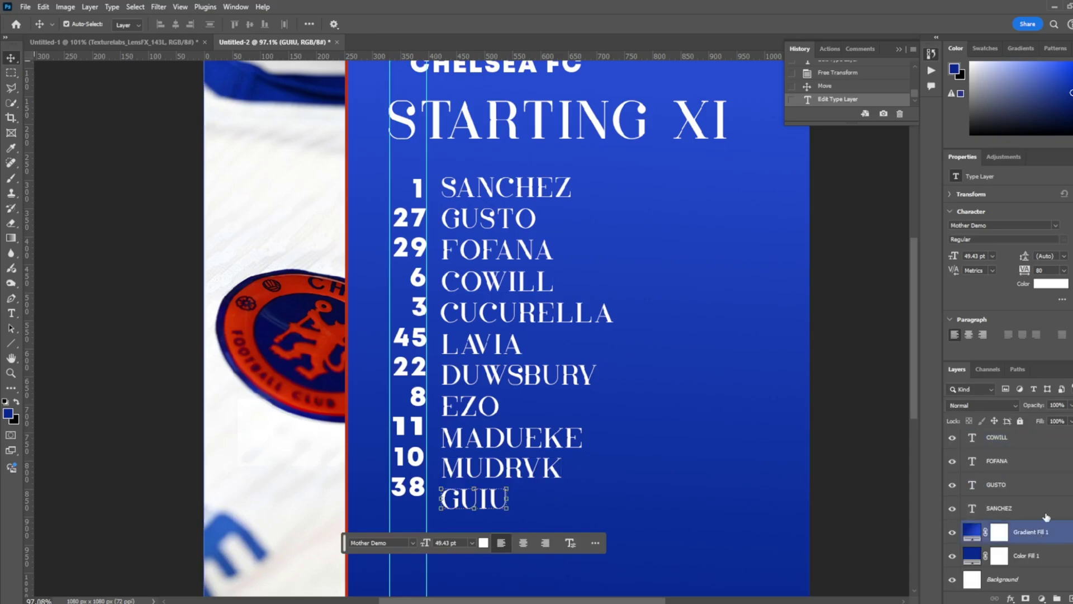
- Stretch the number column taller to match the names and remove the vertical guide
{"action": "key", "text": "v"}
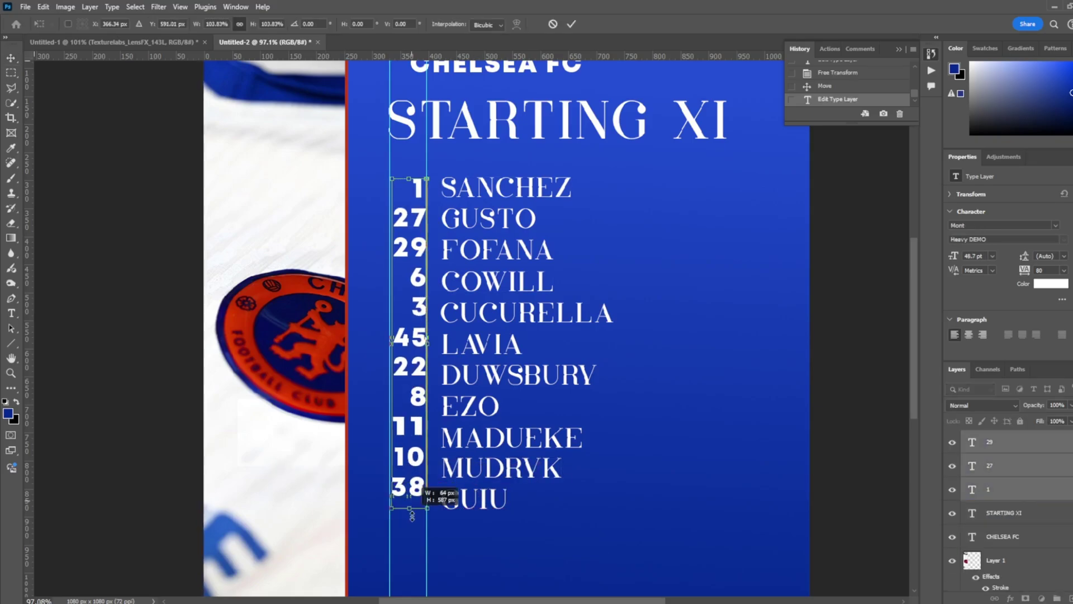
{"action": "left_click_drag", "start_coordinate": [409, 496], "coordinate": [408, 507]}
{"action": "key", "text": "Return"}
{"action": "left_click", "coordinate": [122, 126]}
{"action": "left_click_drag", "start_coordinate": [435, 207], "coordinate": [435, 55]}
{"action": "scroll", "coordinate": [662, 428], "scroll_direction": "down", "scroll_amount": 3}
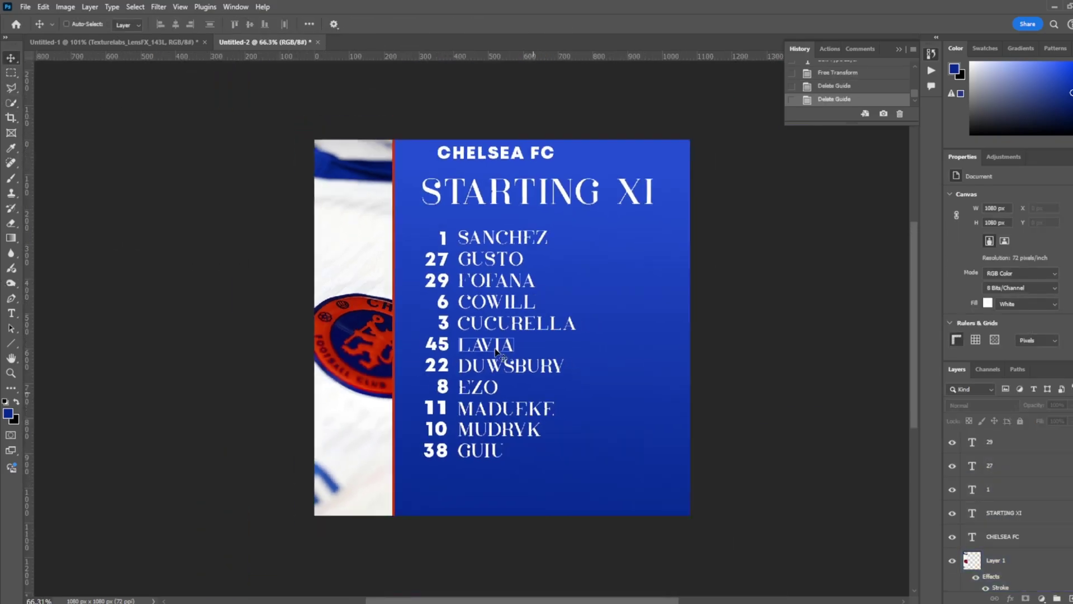
{"action": "scroll", "coordinate": [492, 500], "scroll_direction": "up", "scroll_amount": 5}
- Add a small (c) text right after EZO, scaled down and nudged into line
{"action": "key", "text": "t"}
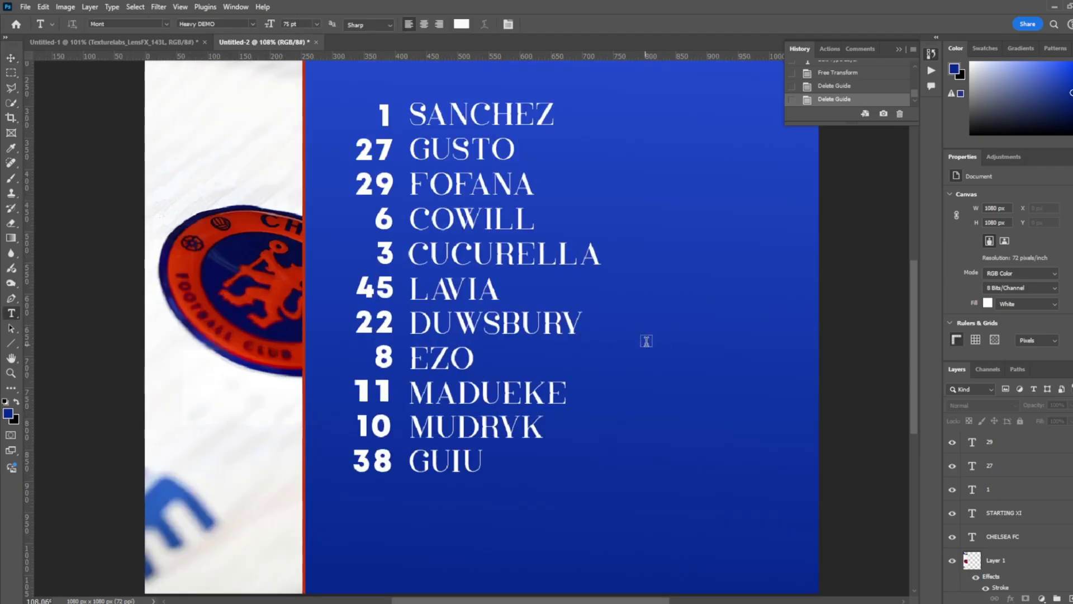
{"action": "left_click", "coordinate": [620, 355]}
{"action": "type", "text": "(c)"}
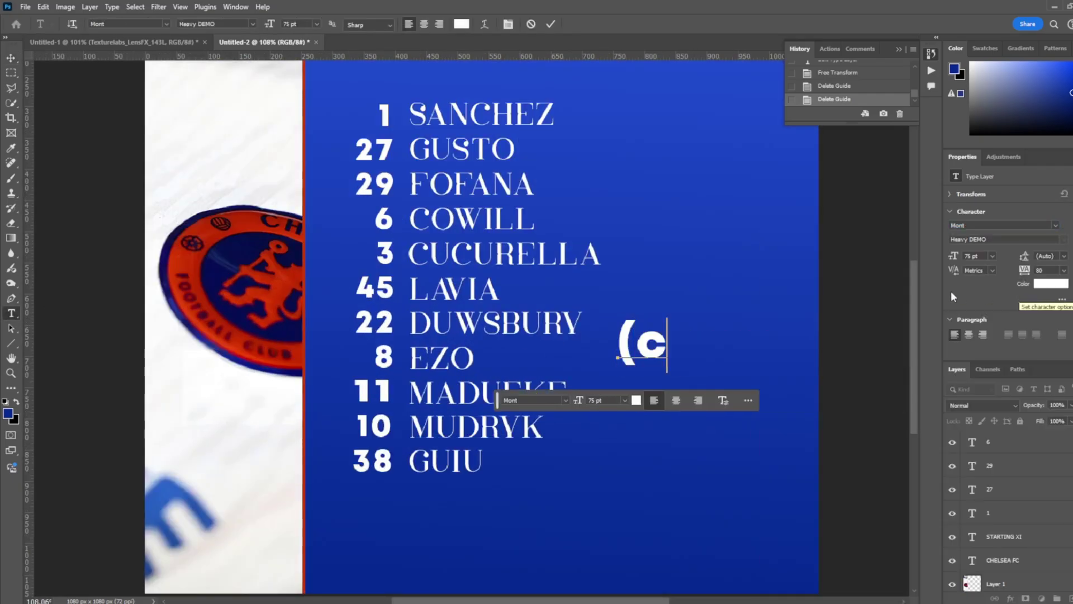
{"action": "key", "text": "ctrl+Return"}
{"action": "key", "text": "ctrl+t"}
{"action": "mouse_move", "coordinate": [686, 366]}
{"action": "left_mouse_down"}
{"action": "mouse_move", "coordinate": [665, 352]}
{"action": "mouse_move", "coordinate": [502, 361]}
{"action": "left_mouse_up"}
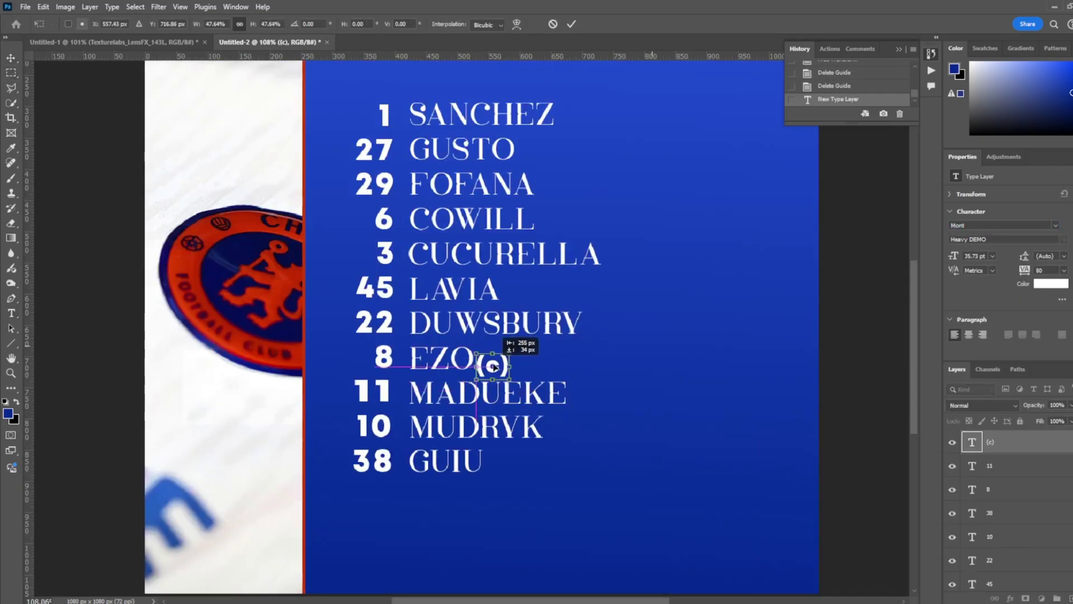
{"action": "scroll", "coordinate": [502, 361], "scroll_direction": "up", "scroll_amount": 5}
{"action": "key", "text": "Return"}
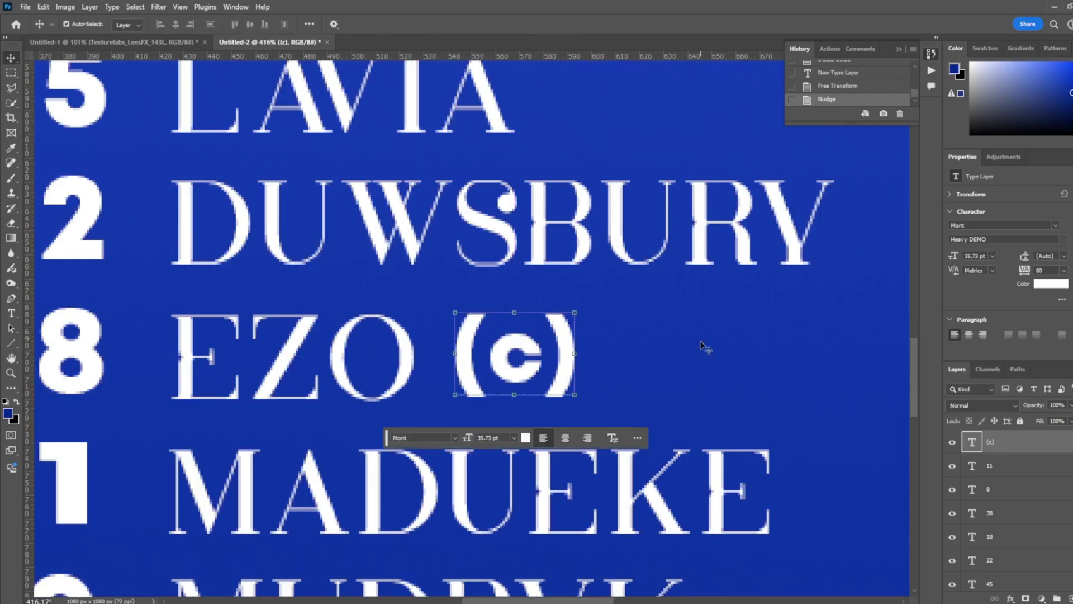
{"action": "key", "text": "Down"}
- Finish the SUBSTITUTES heading, shrink it and move it under the player list
{"action": "key", "text": "BackSpace"}
{"action": "type", "text": "SUBSTITUTES"}
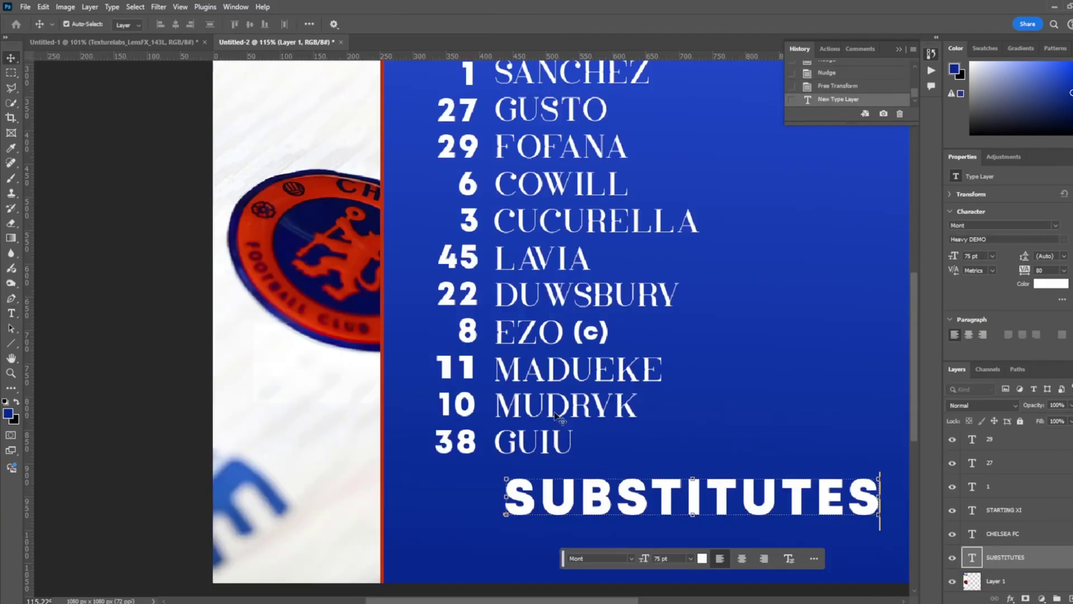
{"action": "key", "text": "ctrl+Return"}
{"action": "left_click_drag", "start_coordinate": [576, 503], "coordinate": [517, 508]}
{"action": "key", "text": "ctrl+t"}
{"action": "left_click_drag", "start_coordinate": [811, 492], "coordinate": [650, 492]}
{"action": "key", "text": "Return"}
- Duplicate the heading below it and retype the copy as JORGENSEN
{"action": "scroll", "coordinate": [657, 511], "scroll_direction": "down", "scroll_amount": 2}
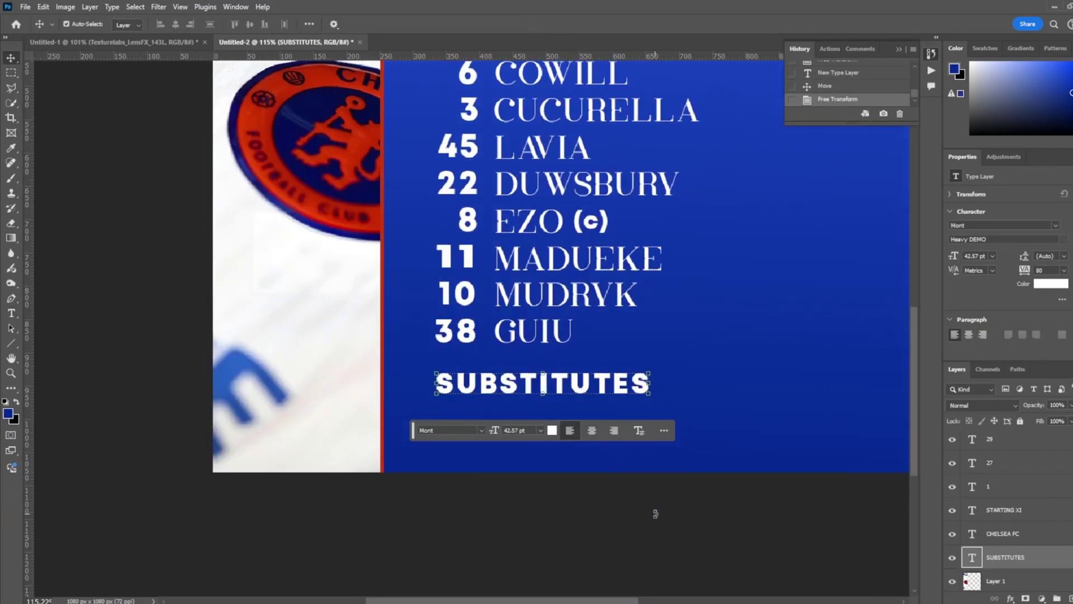
{"action": "left_click_drag", "start_coordinate": [568, 391], "coordinate": [569, 406]}
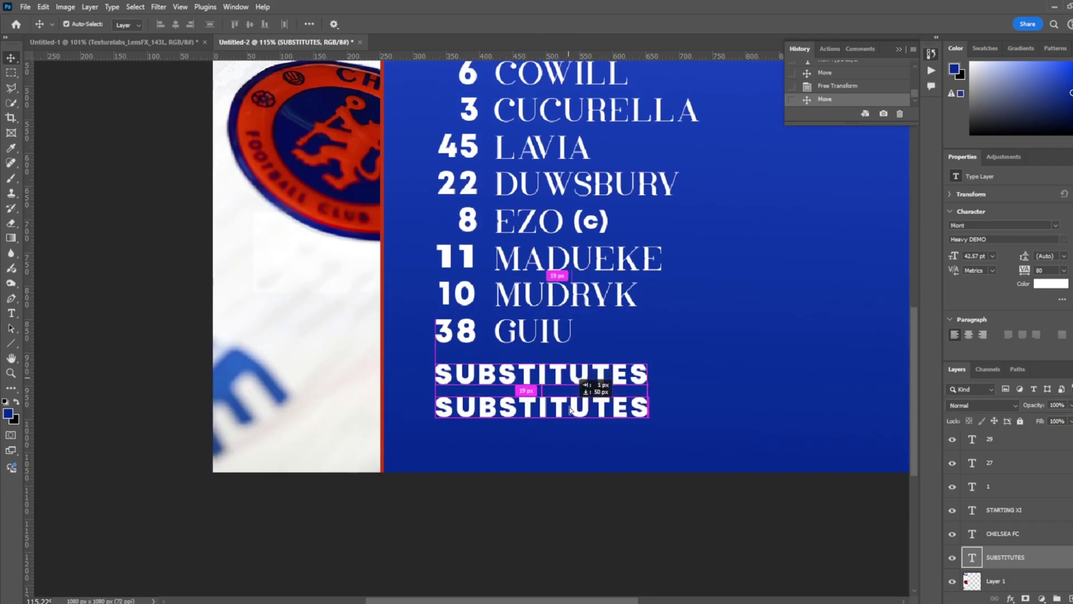
{"action": "double_click", "coordinate": [569, 404]}
{"action": "type", "text": "JORGENSEN"}
{"action": "key", "text": "ctrl+a"}
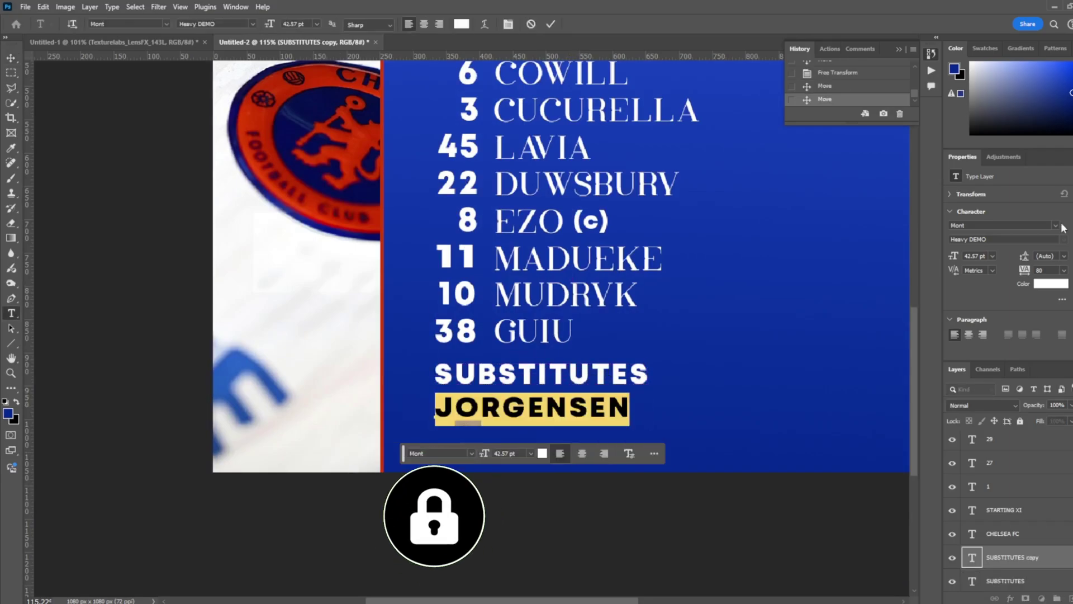
{"action": "key", "text": "End"}
{"action": "type", "text": ", BET"}
{"action": "key", "text": "BackSpace"}
{"action": "key", "text": "BackSpace"}
{"action": "key", "text": "BackSpace"}
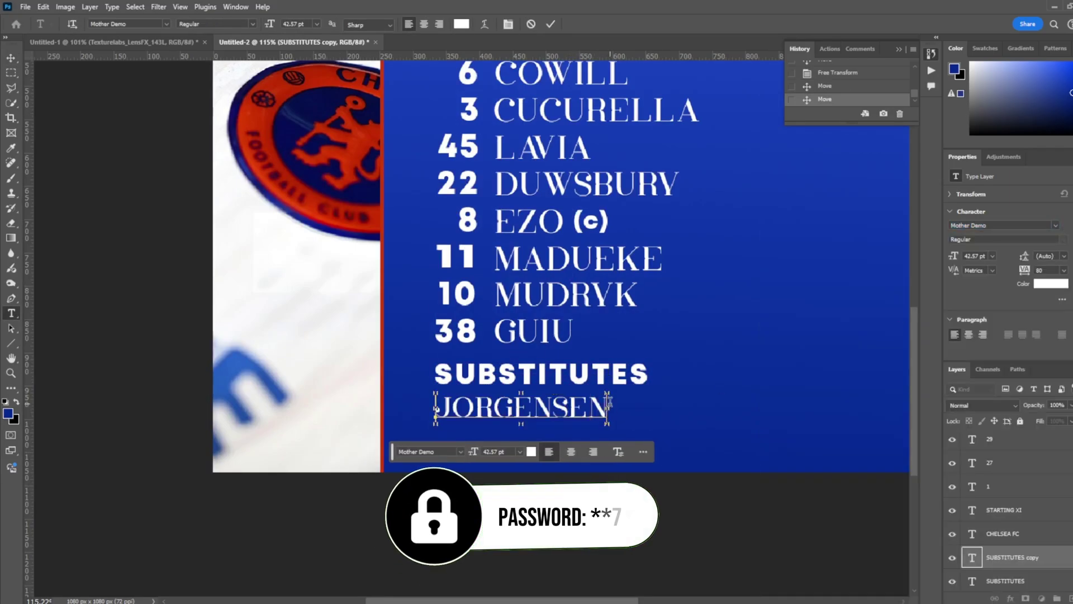
- Set the names to Mother Demo and add BETTINELLI TOSIN, then BADIASHILE DISASI CHILWELL
{"action": "left_click", "coordinate": [1018, 224]}
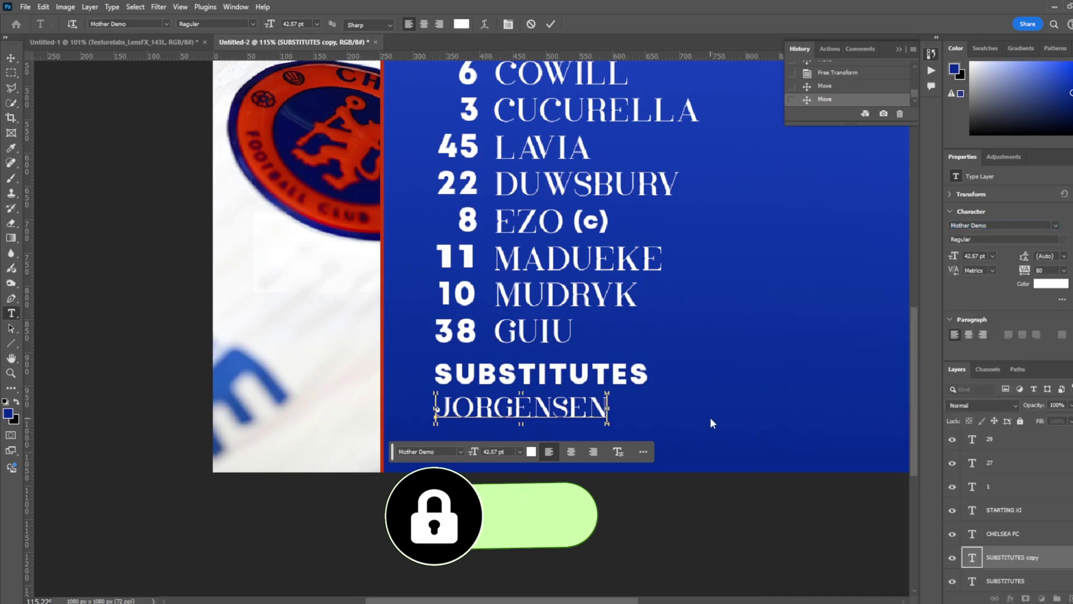
{"action": "type", "text": ", B"}
{"action": "key", "text": "BackSpace"}
{"action": "left_click", "coordinate": [1055, 225]}
{"action": "left_click", "coordinate": [917, 249]}
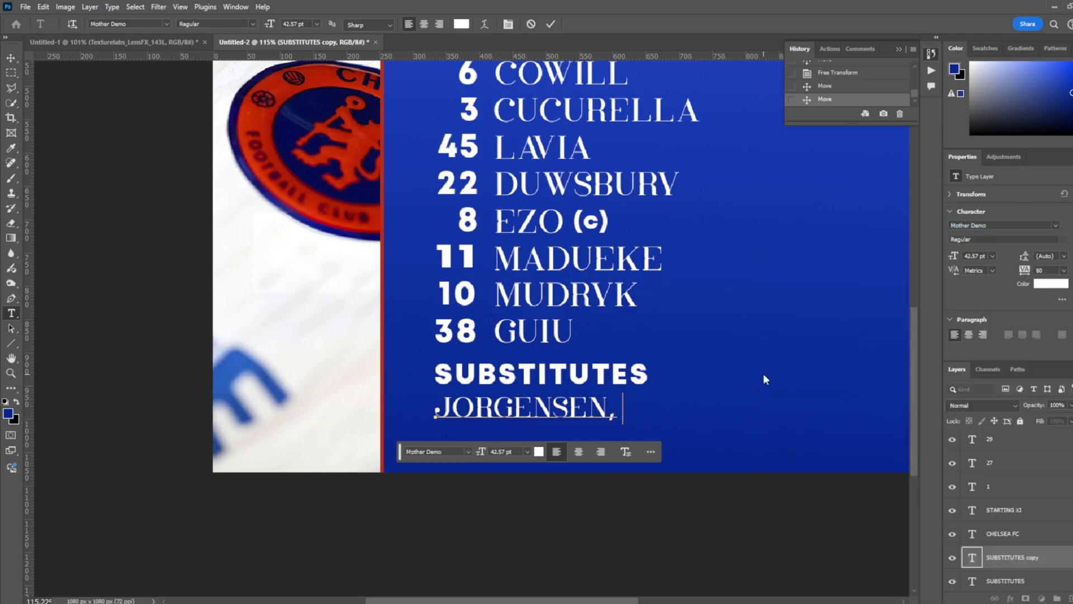
{"action": "type", "text": "BETTINELLI"}
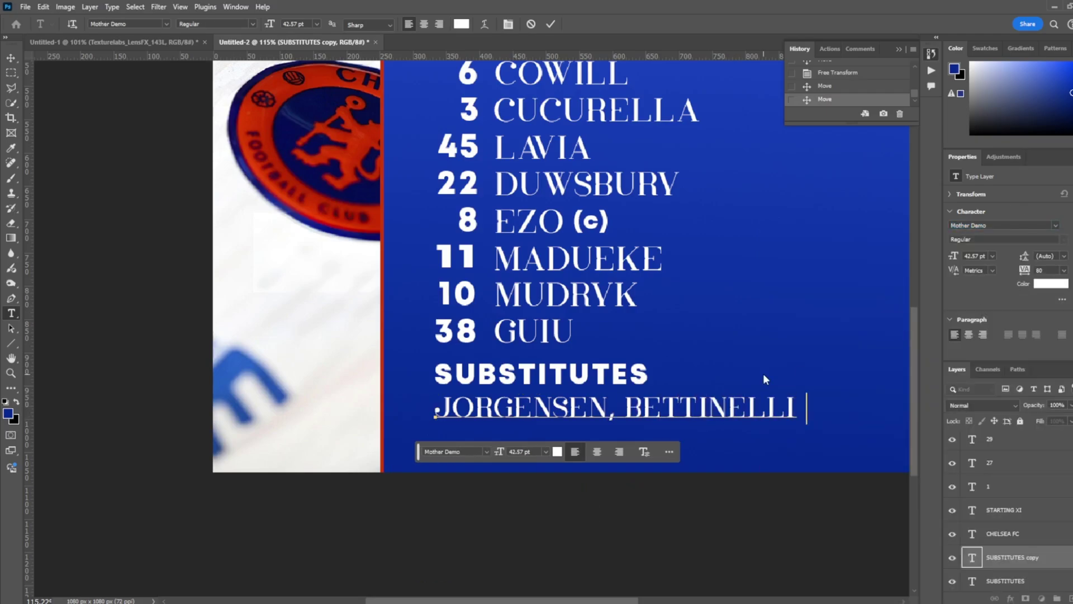
{"action": "type", "text": " TOSIN"}
{"action": "key", "text": "Return"}
{"action": "type", "text": "BAD"}
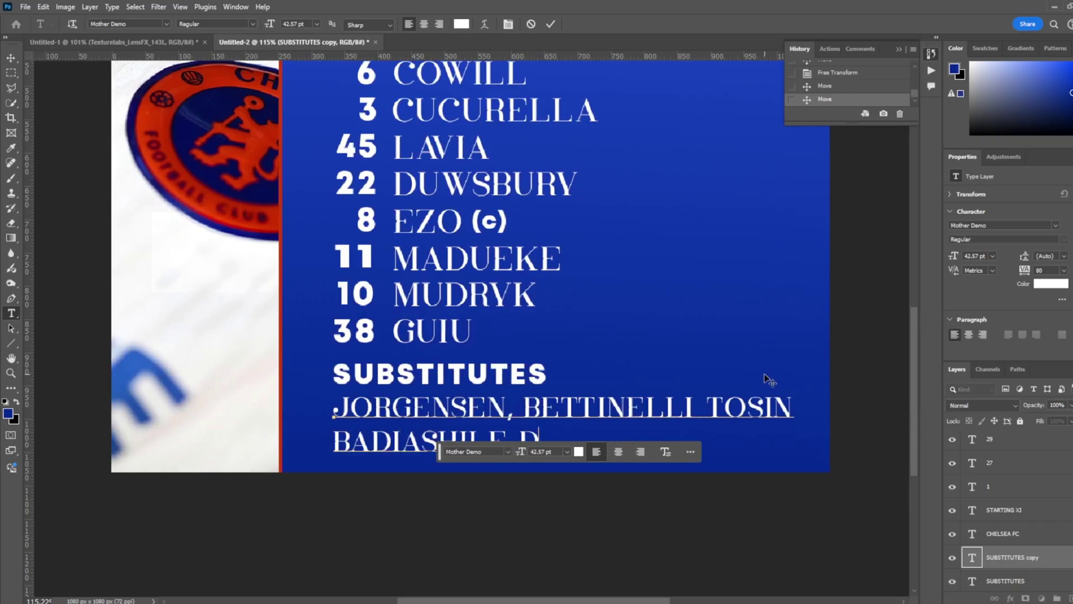
{"action": "type", "text": "IASHILE DISASI CHILWELL"}
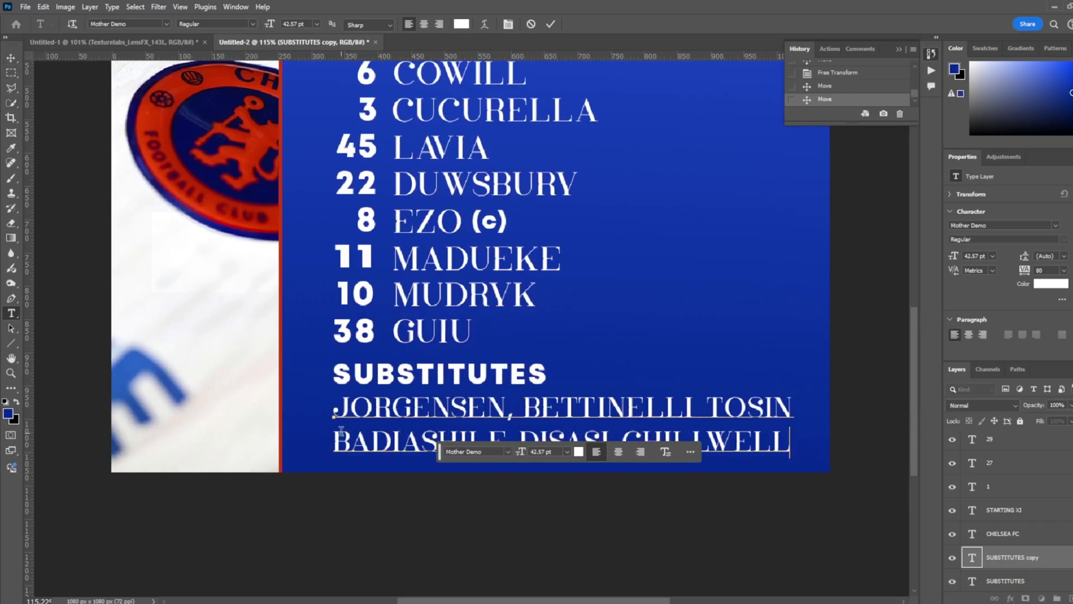
{"action": "key", "text": "ctrl+a"}
- Set the substitutes names to 26 pt and join them onto one line
{"action": "left_click", "coordinate": [975, 255]}
{"action": "type", "text": "26"}
{"action": "key", "text": "Return"}
{"action": "left_click", "coordinate": [334, 432]}
{"action": "key", "text": "BackSpace"}
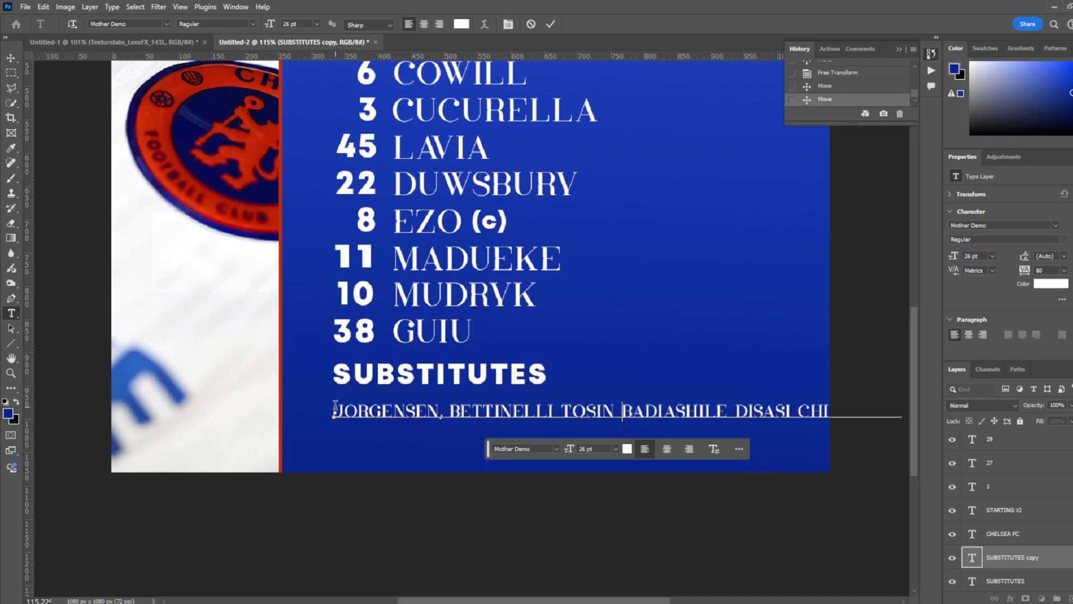
- Reduce all the substitutes names to 21 pt
{"action": "key", "text": "ctrl+a"}
{"action": "left_click", "coordinate": [976, 255]}
{"action": "type", "text": "21"}
{"action": "key", "text": "Return"}
{"action": "left_click", "coordinate": [786, 412]}
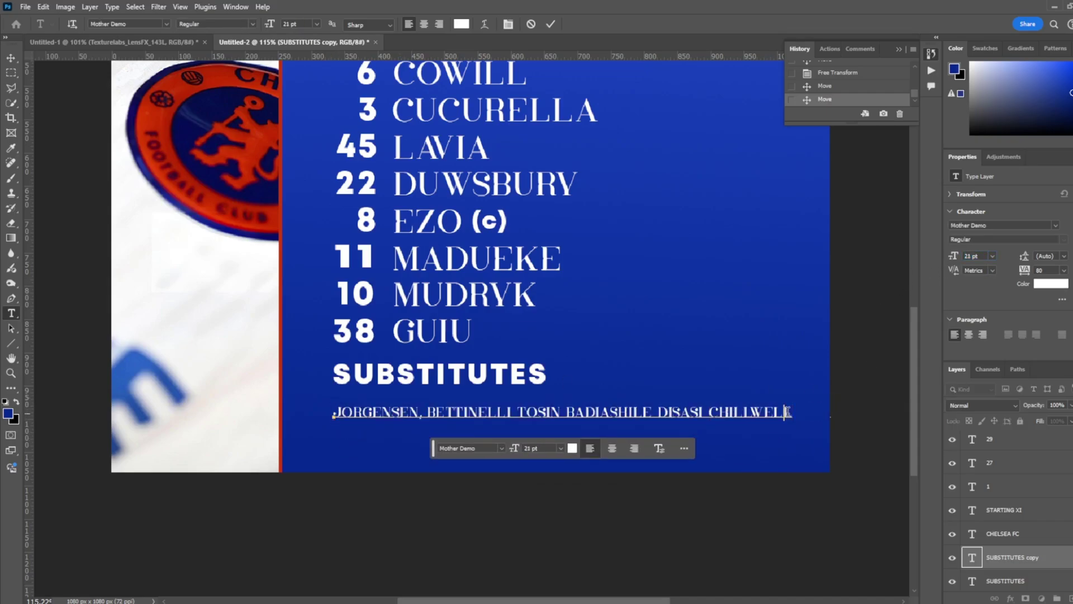
- Finish the list through STERLING, JACKSON, adding commas after TOSIN, VEIGA and CAICEDO
{"action": "key", "text": "Return"}
{"action": "type", "text": "VEIGA CAICEDO UGO-CHUKWU CHUKWUEMEKA NKUNKU PALMER"}
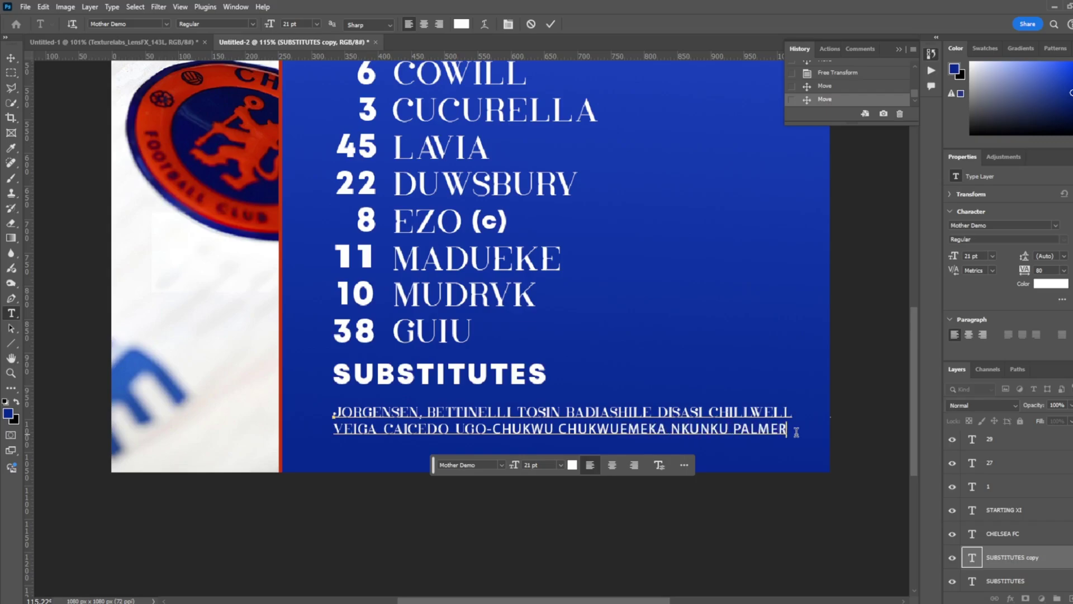
{"action": "type", "text": "ING JACKSON"}
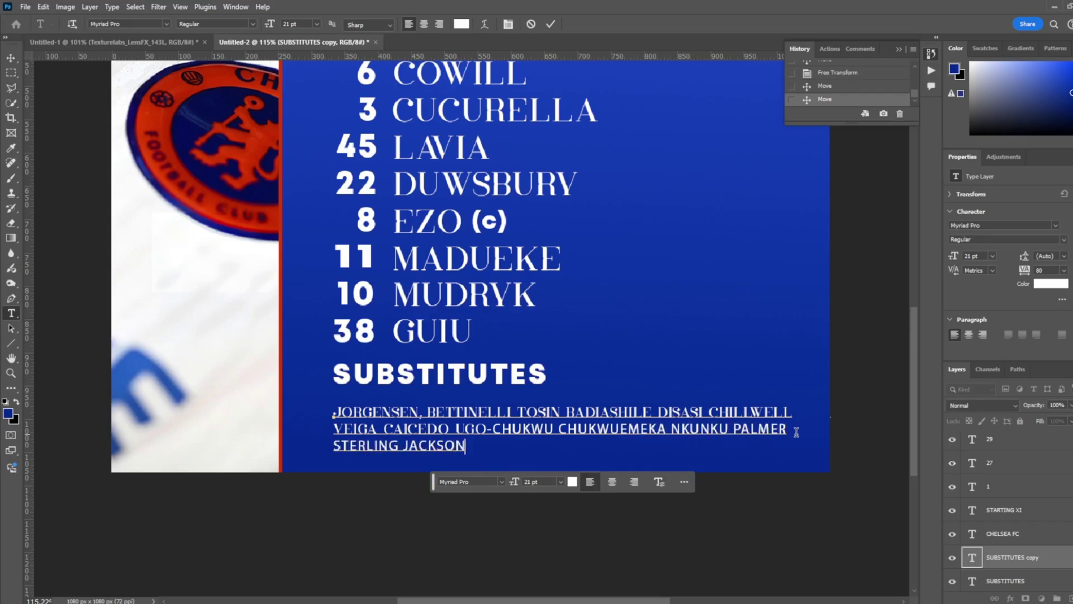
{"action": "type", "text": ","}
{"action": "left_click", "coordinate": [658, 412]}
{"action": "type", "text": ","}
{"action": "left_click", "coordinate": [375, 431]}
{"action": "type", "text": ","}
{"action": "left_click", "coordinate": [458, 429]}
{"action": "type", "text": ","}
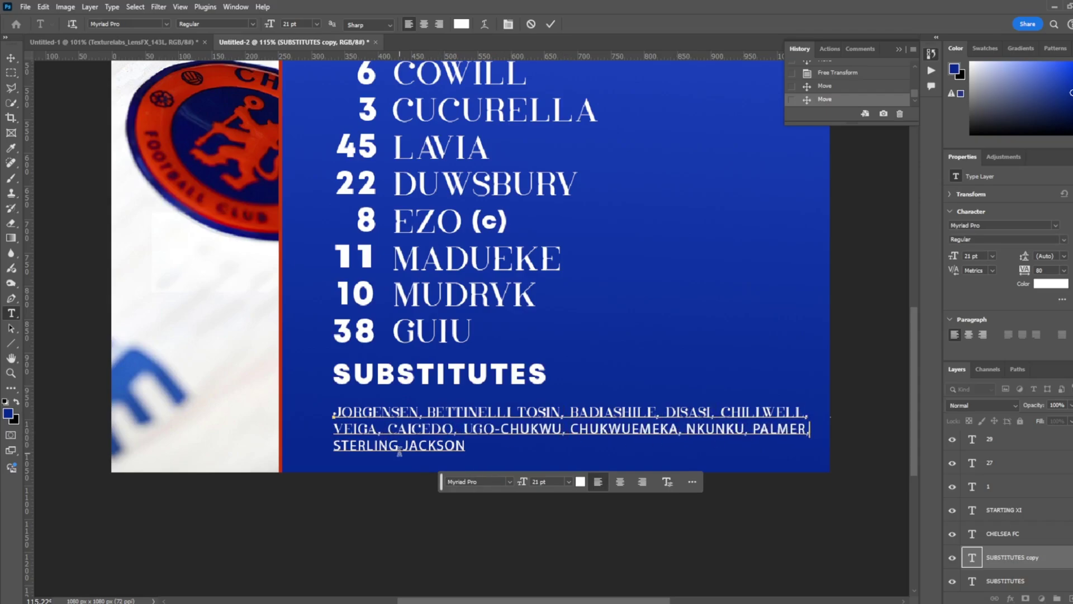
{"action": "type", "text": ","}
{"action": "key", "text": "Escape"}
- Nudge the names into place and scale the SUBSTITUTES heading down
{"action": "key", "text": "v"}
{"action": "key", "text": "ctrl+0"}
{"action": "key", "text": "Up"}
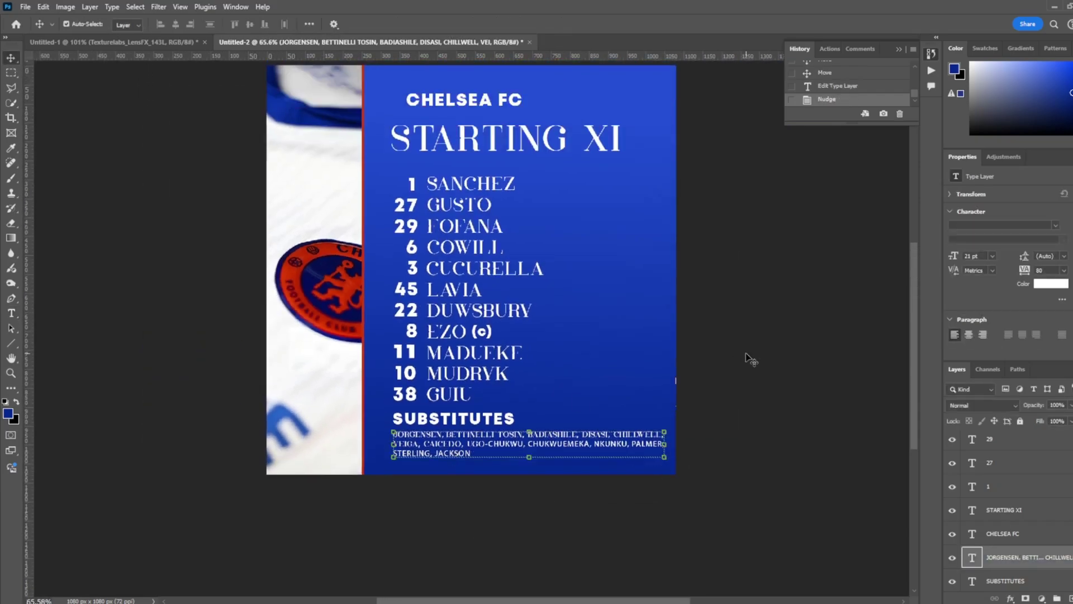
{"action": "left_click", "coordinate": [490, 418]}
{"action": "scroll", "coordinate": [491, 419], "scroll_direction": "up", "scroll_amount": 5}
{"action": "left_click_drag", "start_coordinate": [550, 405], "coordinate": [374, 422]}
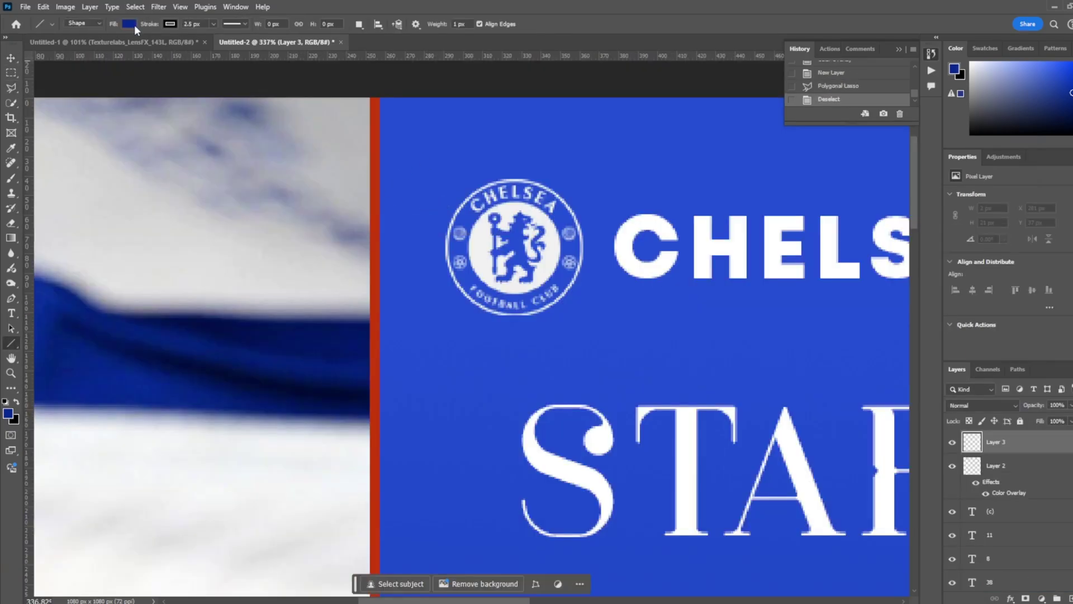
- Draw a short white, stroke-less vertical line beside the crest
{"action": "left_click", "coordinate": [129, 23]}
{"action": "left_click", "coordinate": [64, 76]}
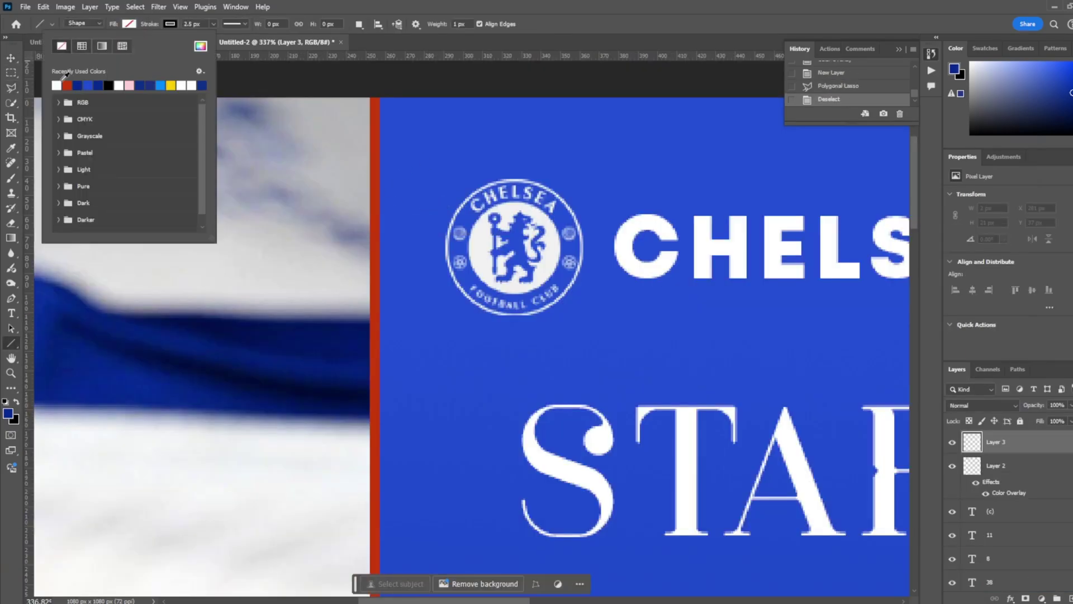
{"action": "left_click", "coordinate": [170, 23]}
{"action": "left_click", "coordinate": [102, 47]}
{"action": "left_click_drag", "start_coordinate": [421, 180], "coordinate": [421, 193]}
{"action": "scroll", "coordinate": [430, 208], "scroll_direction": "up", "scroll_amount": 5}
{"action": "left_click", "coordinate": [12, 63]}
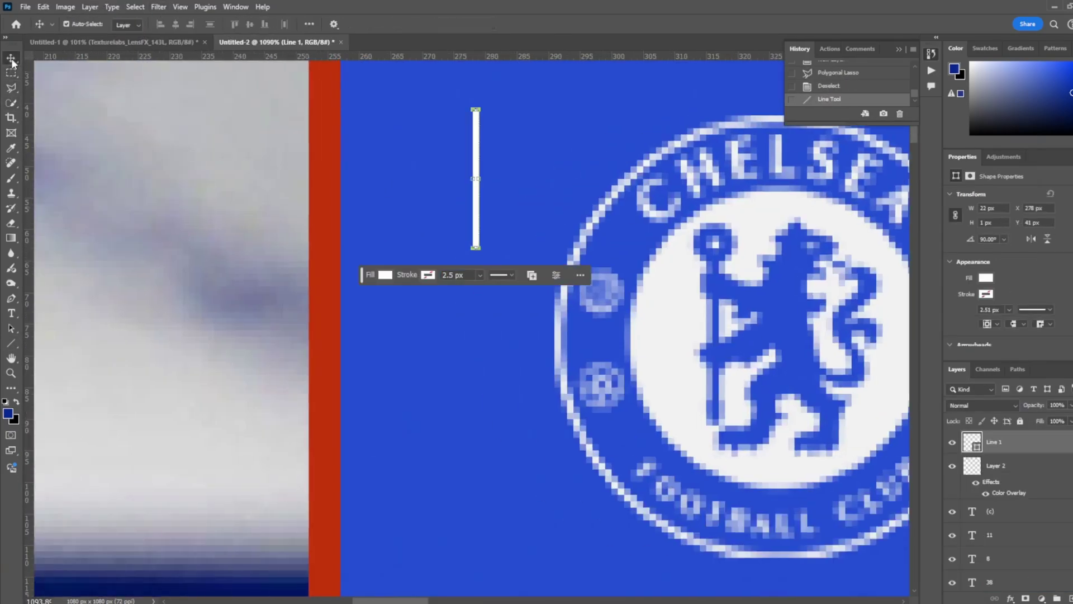
- Add a horizontal arm, merge both lines into a corner bracket, and resize it
{"action": "key", "text": "ctrl+t"}
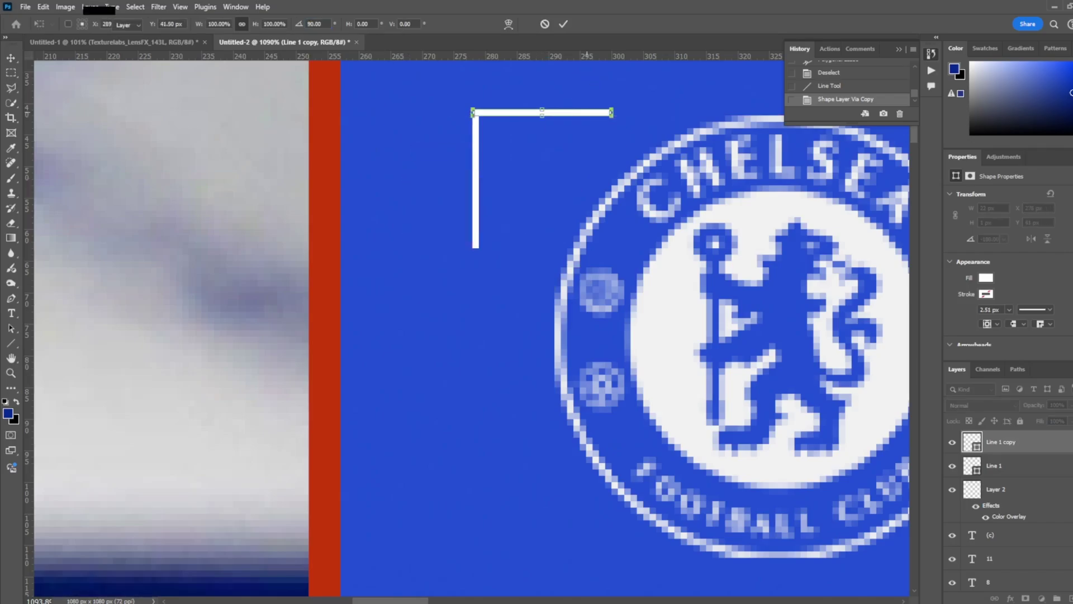
{"action": "key", "text": "Return"}
{"action": "key", "text": "ctrl+e"}
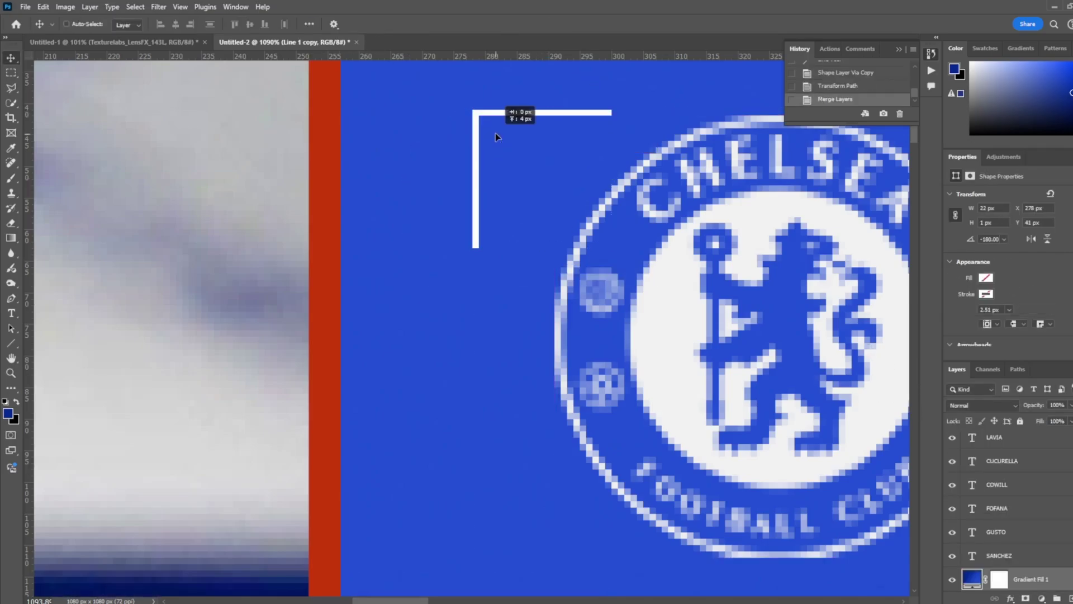
{"action": "left_click_drag", "start_coordinate": [495, 137], "coordinate": [489, 137]}
{"action": "scroll", "coordinate": [434, 111], "scroll_direction": "down", "scroll_amount": 5}
{"action": "key", "text": "ctrl+t"}
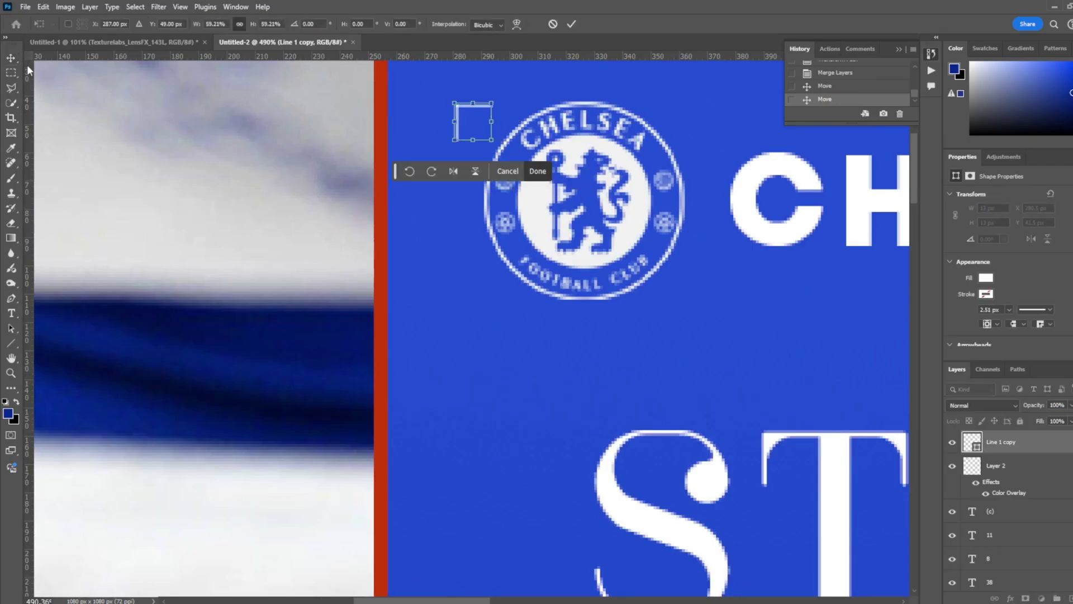
{"action": "key", "text": "Return"}
{"action": "scroll", "coordinate": [300, 154], "scroll_direction": "down", "scroll_amount": 3}
{"action": "left_click", "coordinate": [372, 129]}
- Nudge the corner bracket into position beside the crest
{"action": "left_click", "coordinate": [365, 122]}
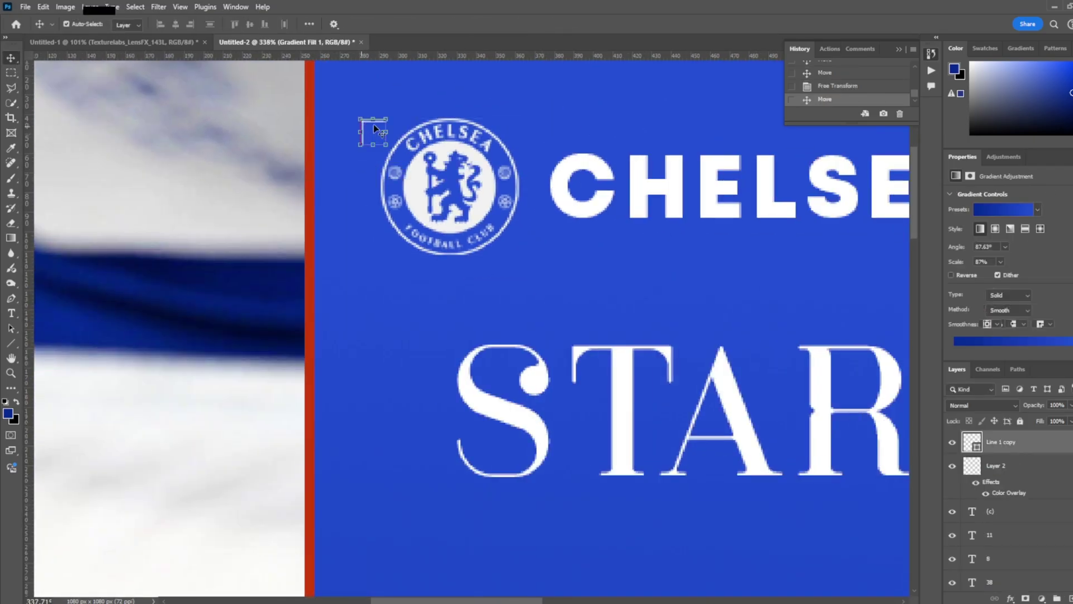
{"action": "scroll", "coordinate": [369, 126], "scroll_direction": "up", "scroll_amount": 12}
{"action": "scroll", "coordinate": [340, 173], "scroll_direction": "down", "scroll_amount": 5}
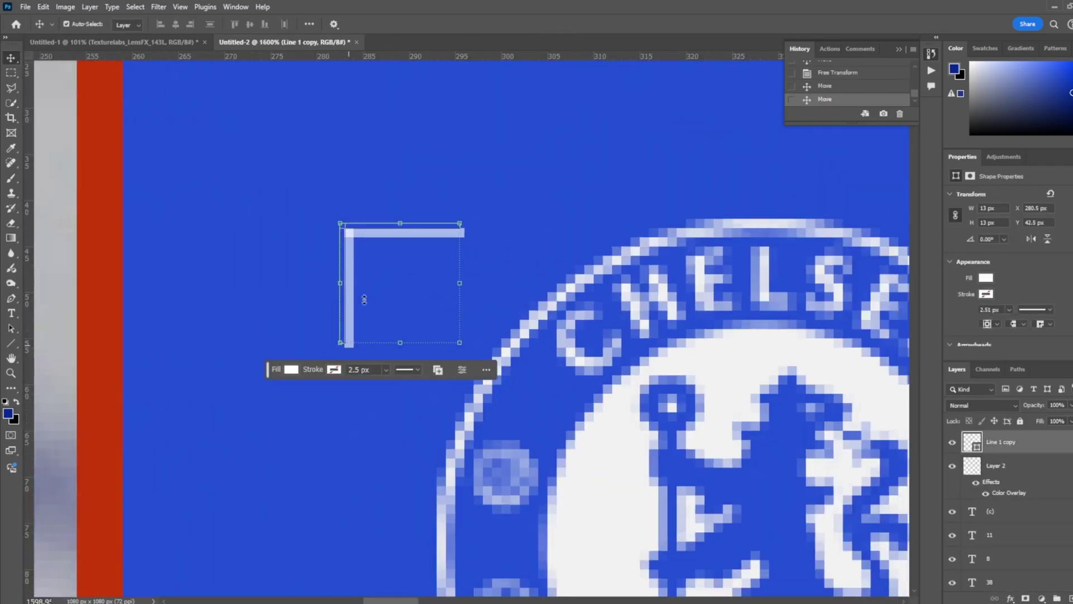
{"action": "left_click_drag", "start_coordinate": [311, 202], "coordinate": [311, 216]}
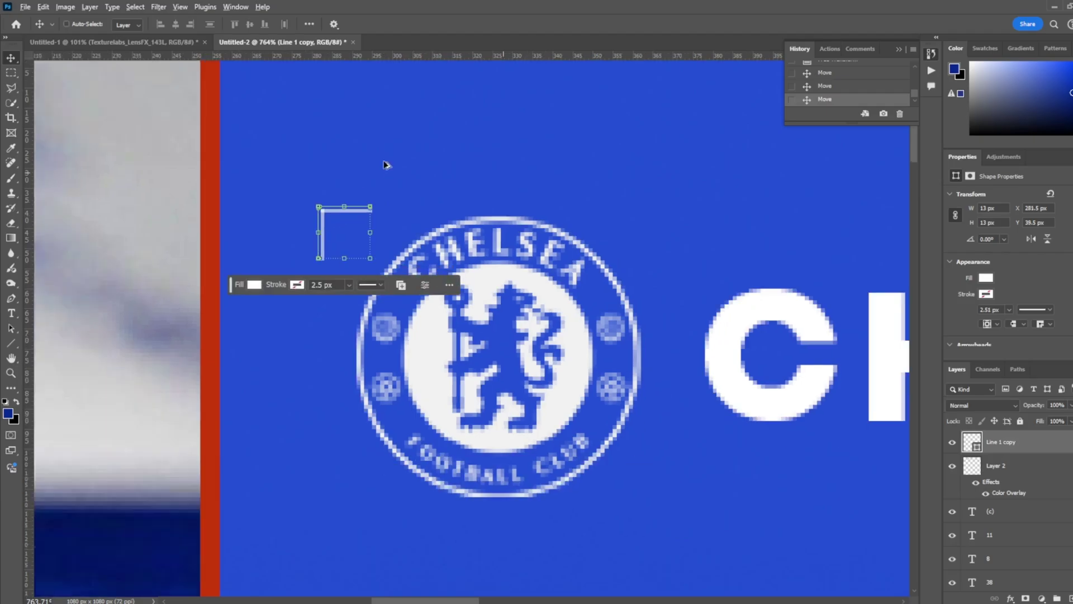
{"action": "scroll", "coordinate": [384, 163], "scroll_direction": "down", "scroll_amount": 4}
{"action": "left_click_drag", "start_coordinate": [366, 178], "coordinate": [361, 179], "text": "alt"}
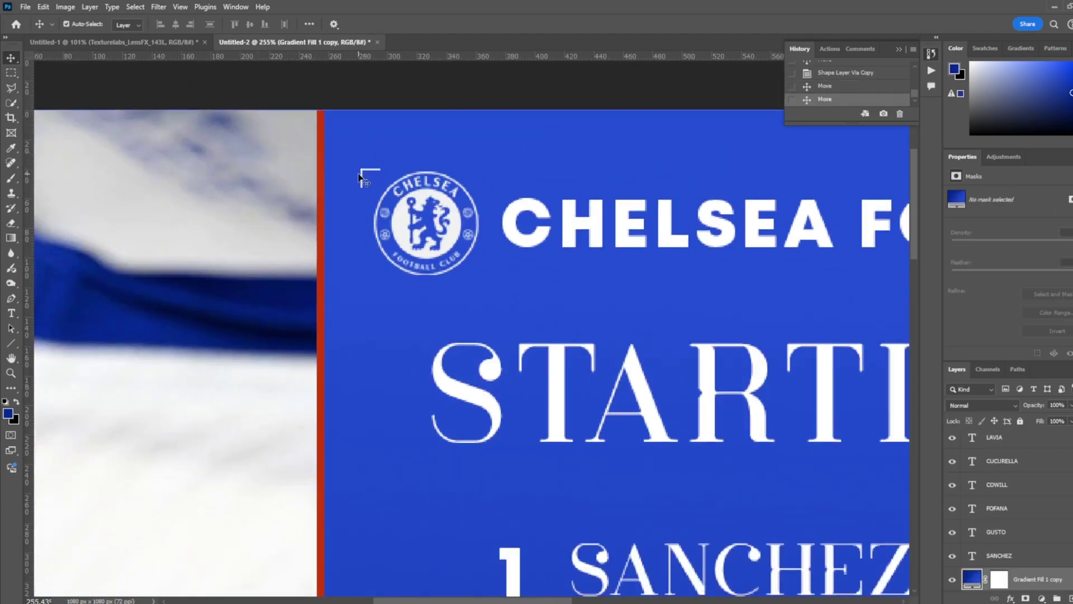
- Duplicate the bracket, move the copy just after FC and flip it
{"action": "key", "text": "ctrl+j"}
{"action": "key", "text": "ctrl+t"}
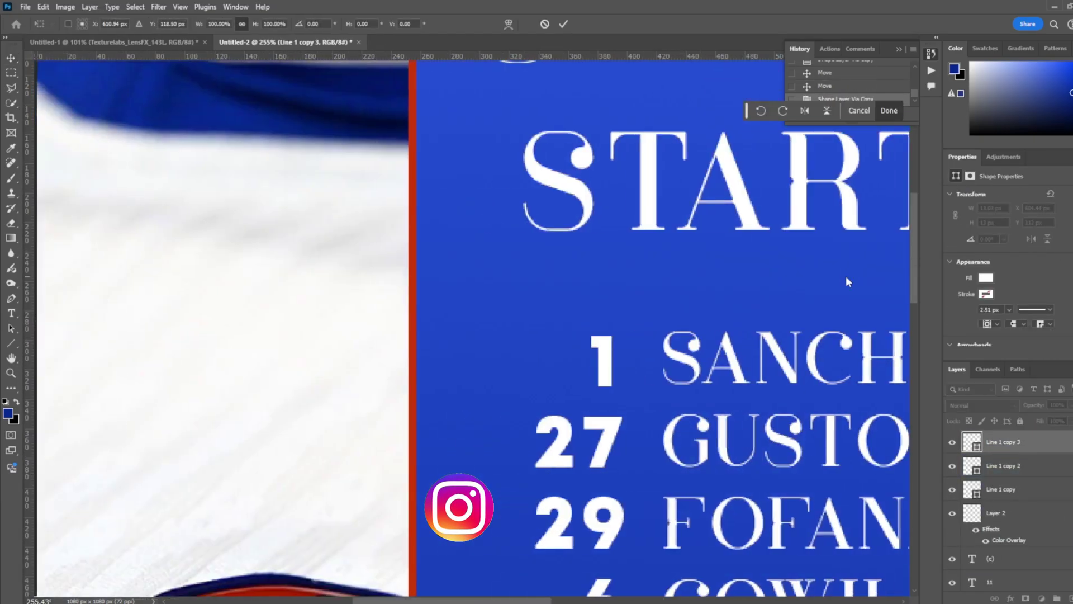
{"action": "scroll", "coordinate": [465, 198], "scroll_direction": "right", "scroll_amount": 10}
{"action": "right_click", "coordinate": [532, 199]}
{"action": "left_click_drag", "start_coordinate": [421, 239], "coordinate": [540, 206]}
{"action": "left_click", "coordinate": [564, 439]}
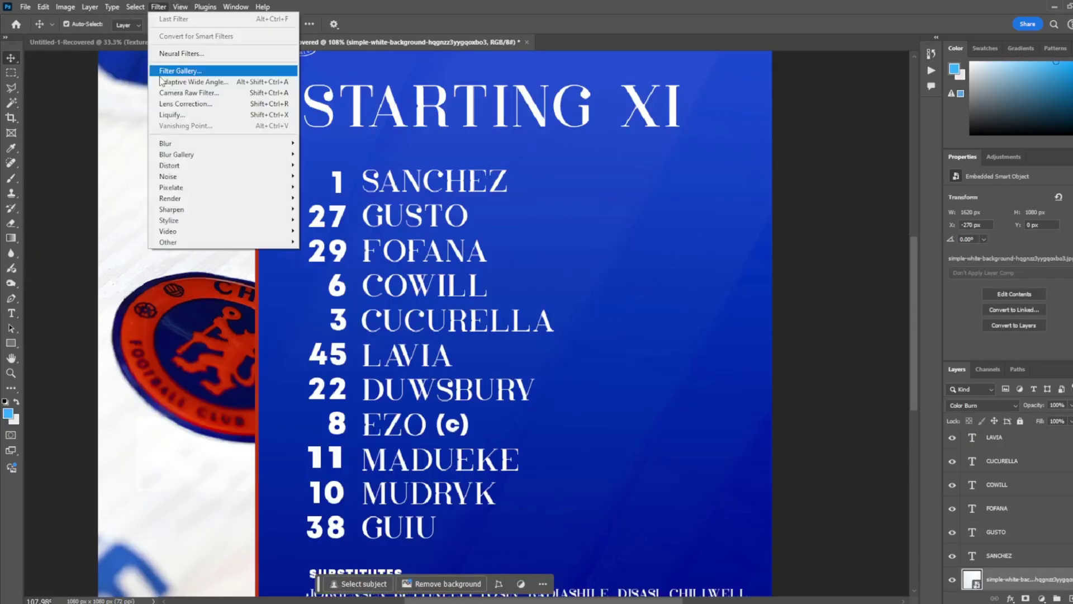
- Apply Camera Raw to the jersey background after reviewing its colour, effects and detail panels
{"action": "left_click", "coordinate": [173, 93]}
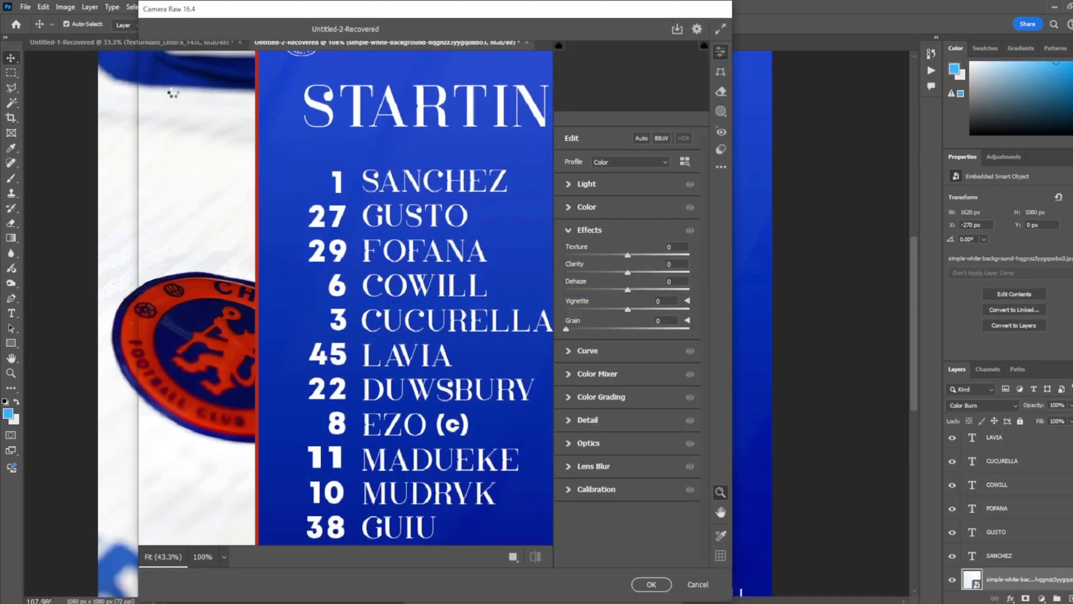
{"action": "left_click", "coordinate": [444, 294]}
{"action": "left_click", "coordinate": [576, 374]}
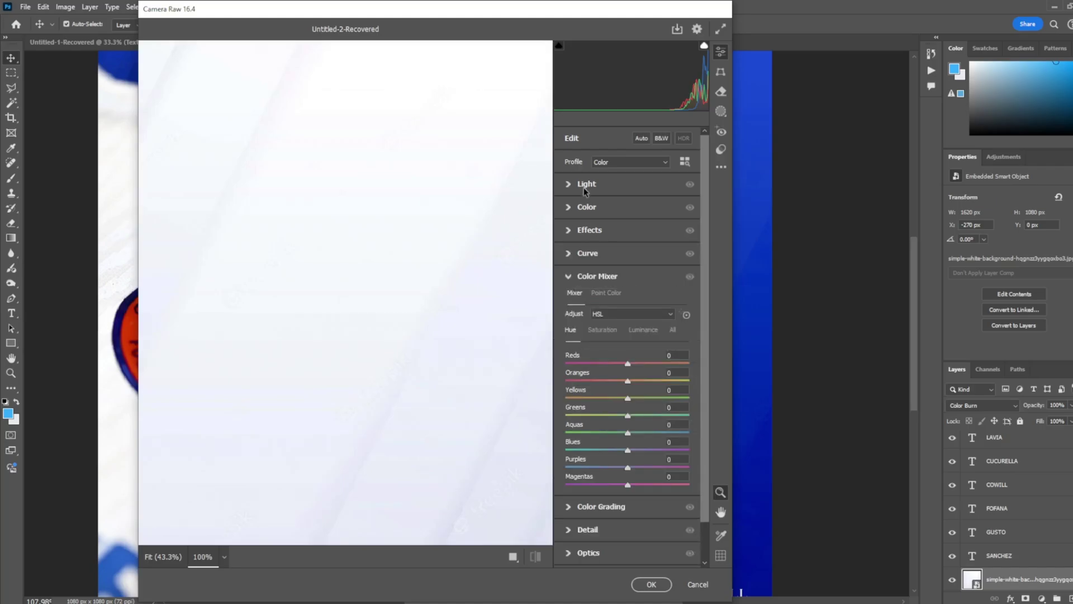
{"action": "left_click", "coordinate": [584, 207]}
{"action": "left_click", "coordinate": [582, 324]}
{"action": "left_click", "coordinate": [584, 419]}
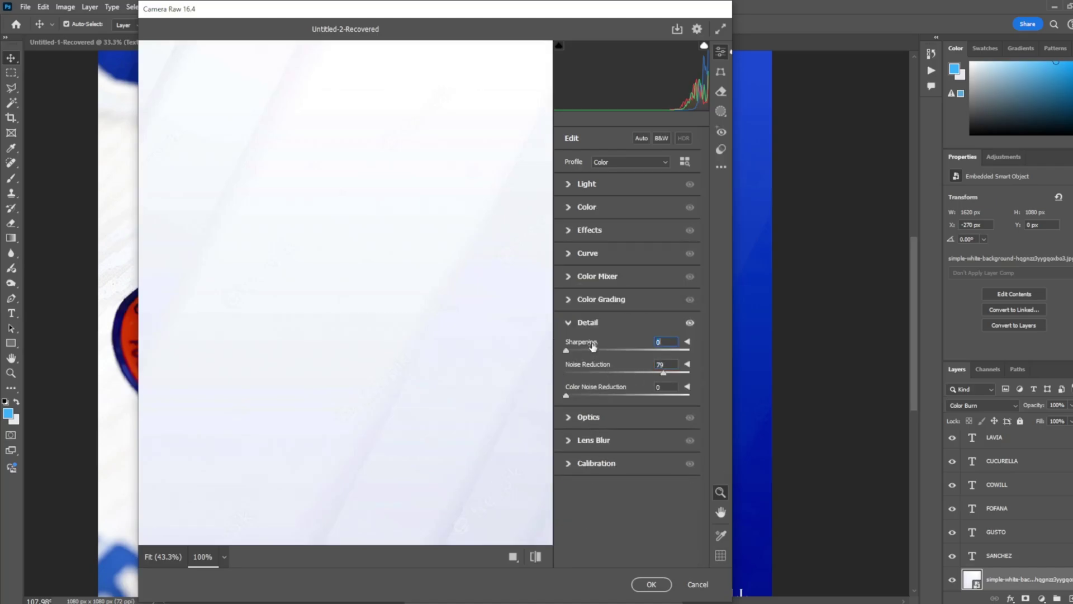
{"action": "left_click", "coordinate": [651, 584]}
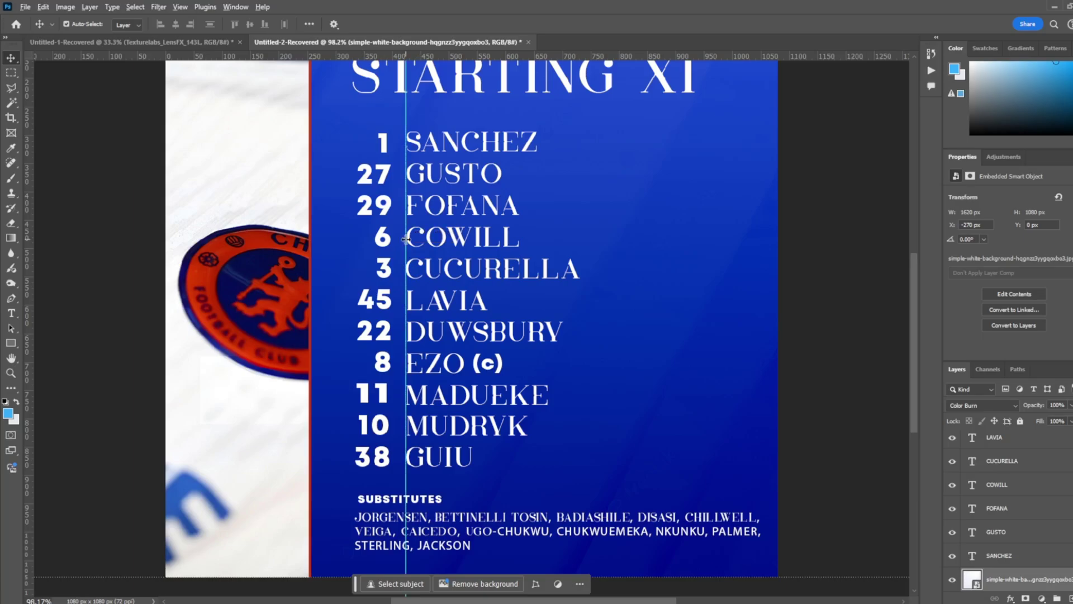
- Add a vertical guide at the names' left edge and align the number 1 to it
{"action": "scroll", "coordinate": [406, 239], "scroll_direction": "up", "scroll_amount": 3}
{"action": "left_click_drag", "start_coordinate": [407, 239], "coordinate": [419, 227]}
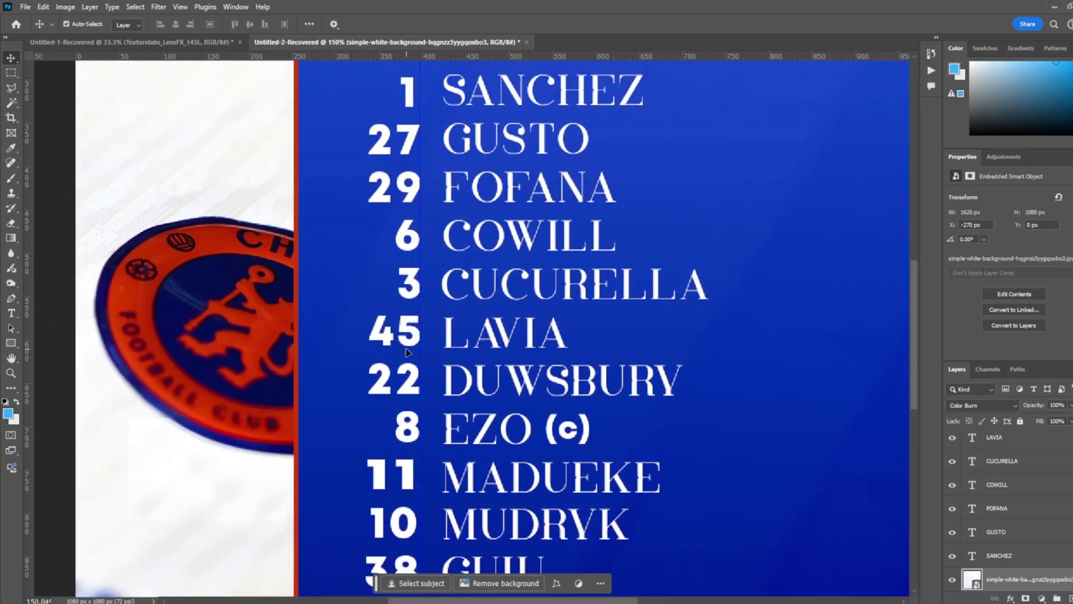
{"action": "scroll", "coordinate": [406, 351], "scroll_direction": "down", "scroll_amount": 1}
{"action": "left_click_drag", "start_coordinate": [412, 93], "coordinate": [414, 94]}
{"action": "scroll", "coordinate": [532, 417], "scroll_direction": "down", "scroll_amount": 3}
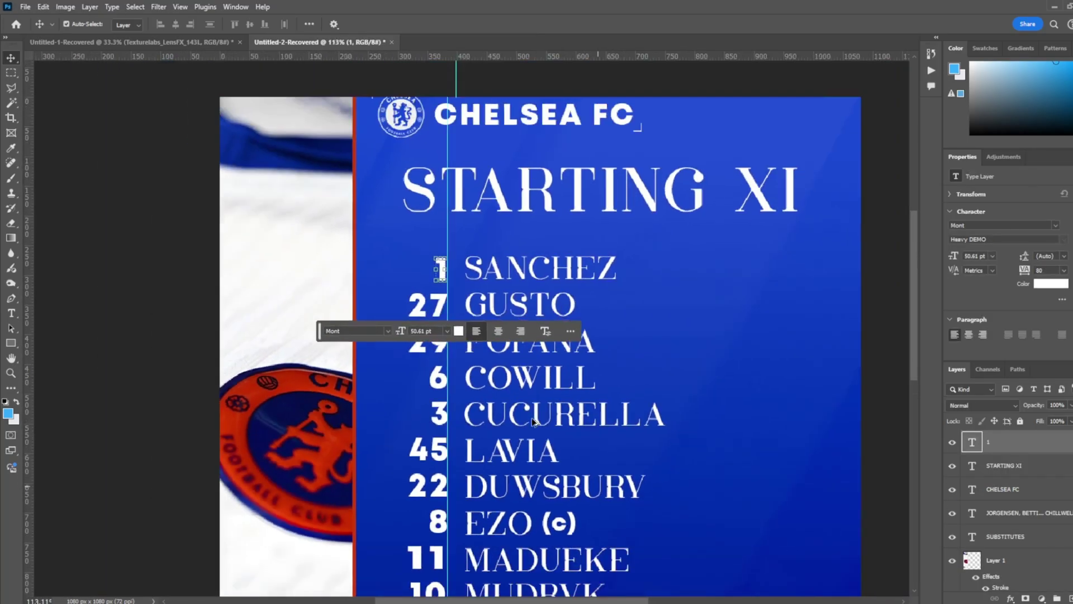
- Draw a thin white, stroke-less line beneath STARTING XI
{"action": "right_click", "coordinate": [11, 343]}
{"action": "left_click", "coordinate": [56, 389]}
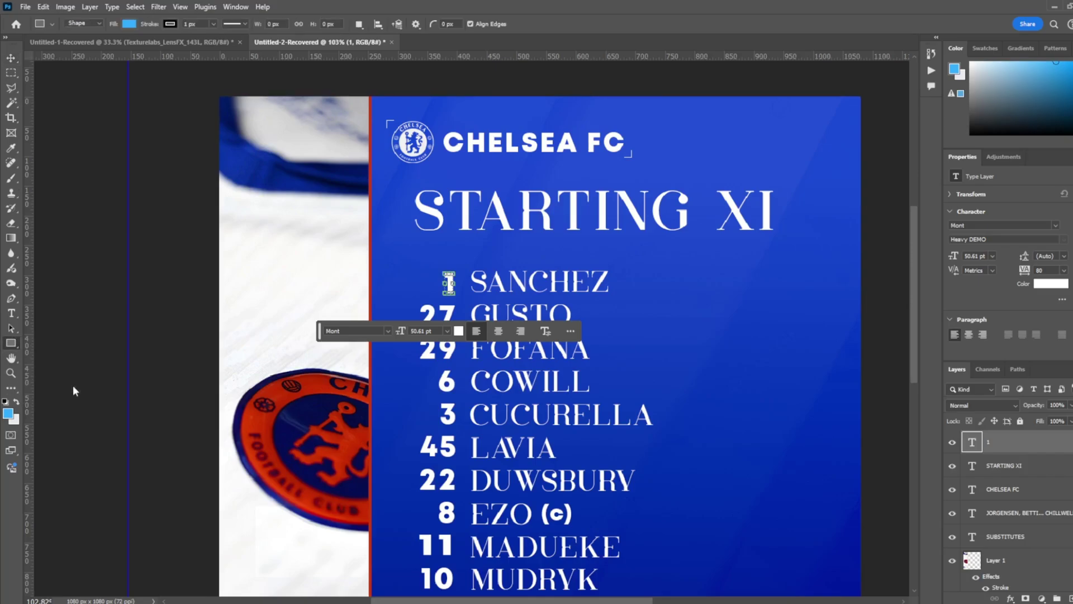
{"action": "left_click", "coordinate": [130, 24]}
{"action": "left_click", "coordinate": [170, 24]}
{"action": "left_click", "coordinate": [214, 24]}
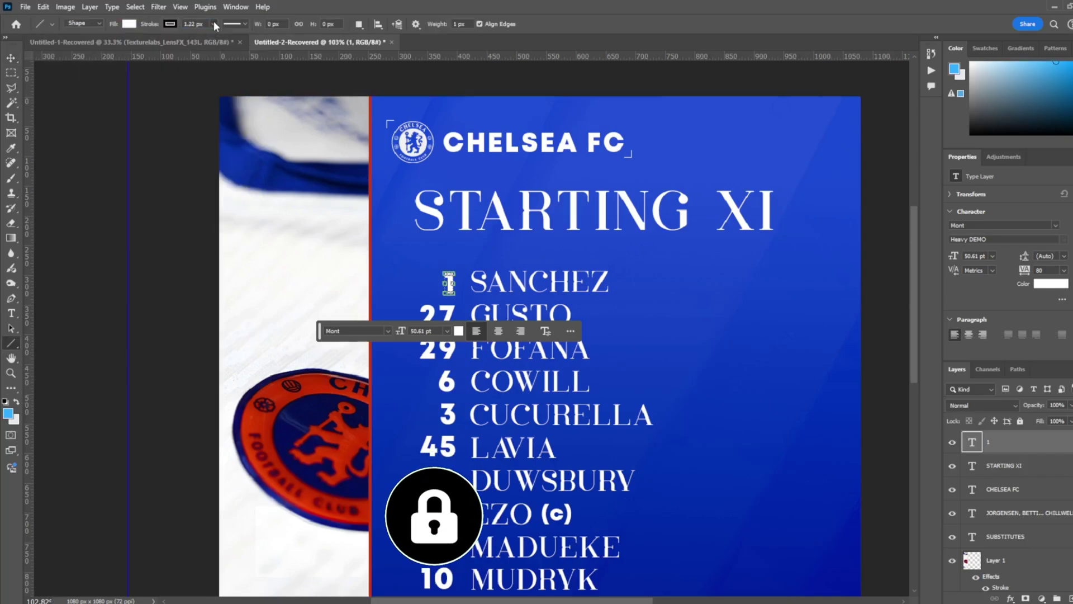
{"action": "left_click", "coordinate": [170, 24]}
{"action": "left_click", "coordinate": [96, 47]}
{"action": "mouse_move", "coordinate": [411, 240]}
{"action": "left_mouse_down"}
{"action": "mouse_move", "coordinate": [809, 237]}
{"action": "mouse_move", "coordinate": [777, 242]}
{"action": "left_mouse_up"}
{"action": "key", "text": "v"}
{"action": "scroll", "coordinate": [764, 306], "scroll_direction": "down", "scroll_amount": 3}
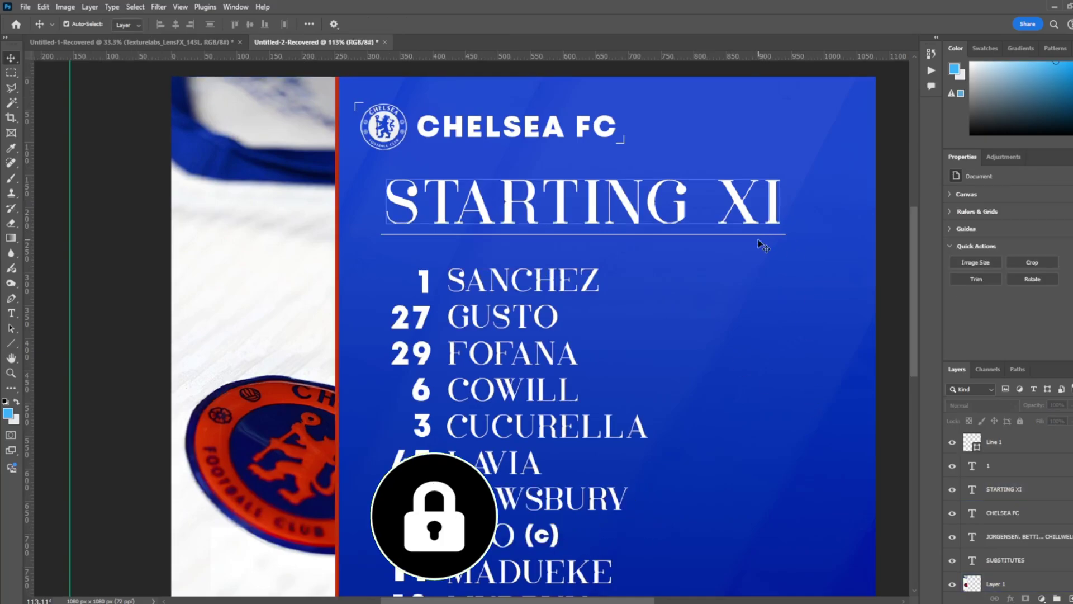
{"action": "scroll", "coordinate": [764, 307], "scroll_direction": "down", "scroll_amount": 2}
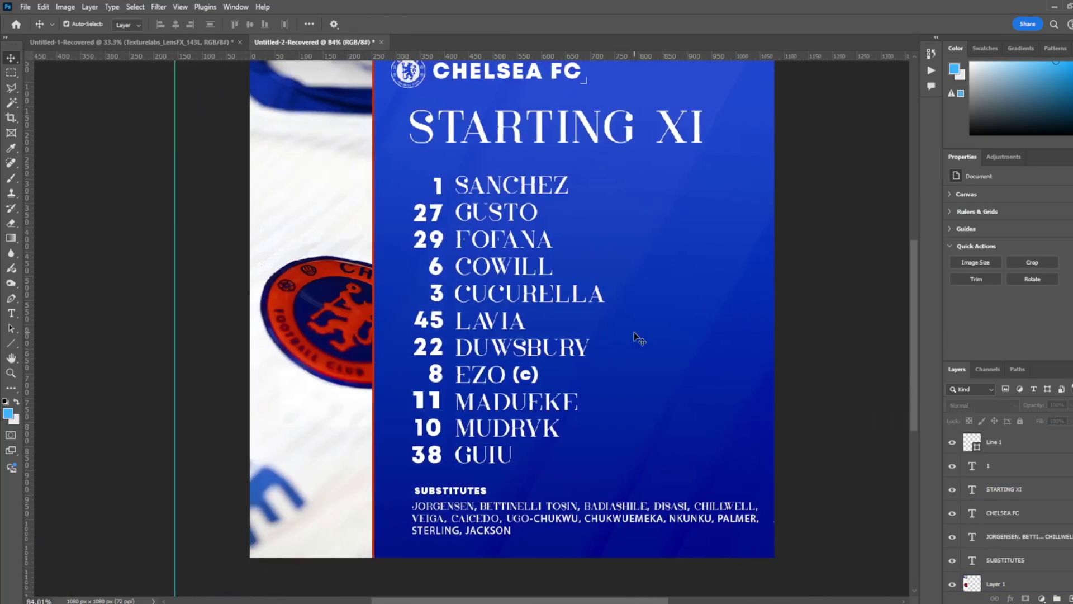
{"action": "scroll", "coordinate": [634, 332], "scroll_direction": "down", "scroll_amount": 2}
- Remove XI from the title and retype a duplicate as XI in red sampled from the stripe
{"action": "key", "text": "BackSpace"}
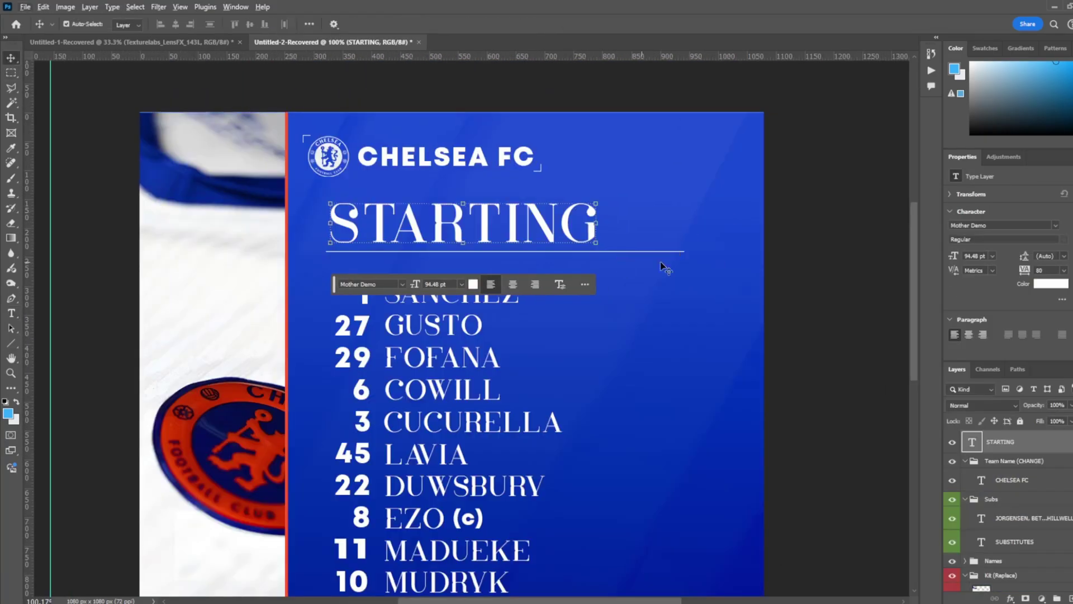
{"action": "mouse_move", "coordinate": [664, 266]}
{"action": "left_mouse_down"}
{"action": "mouse_move", "coordinate": [664, 219]}
{"action": "mouse_move", "coordinate": [733, 235]}
{"action": "left_mouse_up"}
{"action": "double_click", "coordinate": [490, 223]}
{"action": "left_click", "coordinate": [462, 23]}
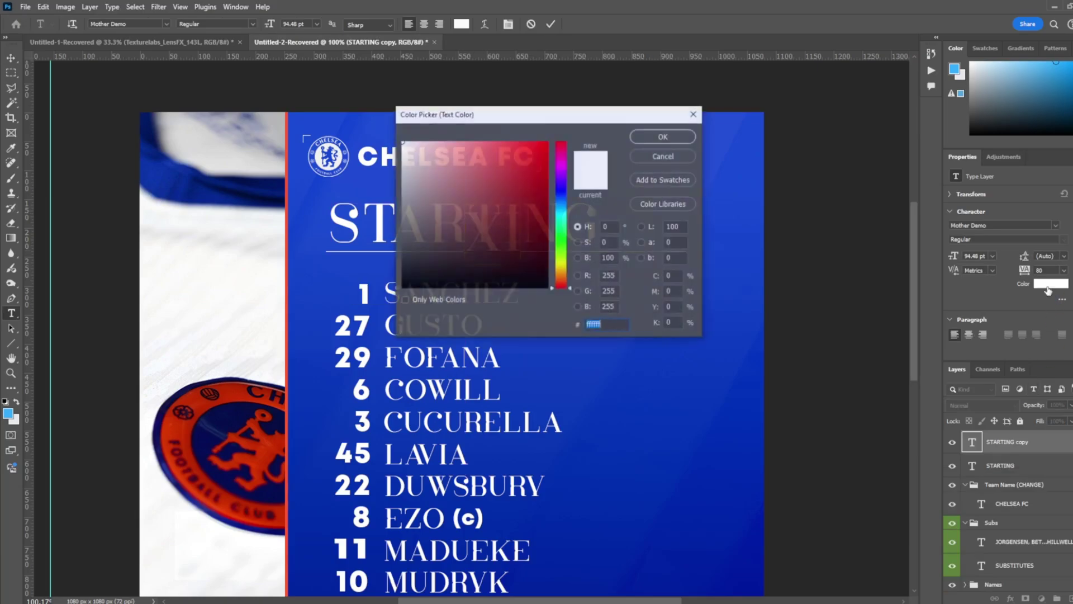
{"action": "left_click", "coordinate": [287, 270]}
{"action": "left_click", "coordinate": [664, 137]}
{"action": "type", "text": "XI"}
{"action": "key", "text": "ctrl+Return"}
- Enlarge the red XI beside STARTING, then select it with STARTING and the underline
{"action": "key", "text": "ctrl+t"}
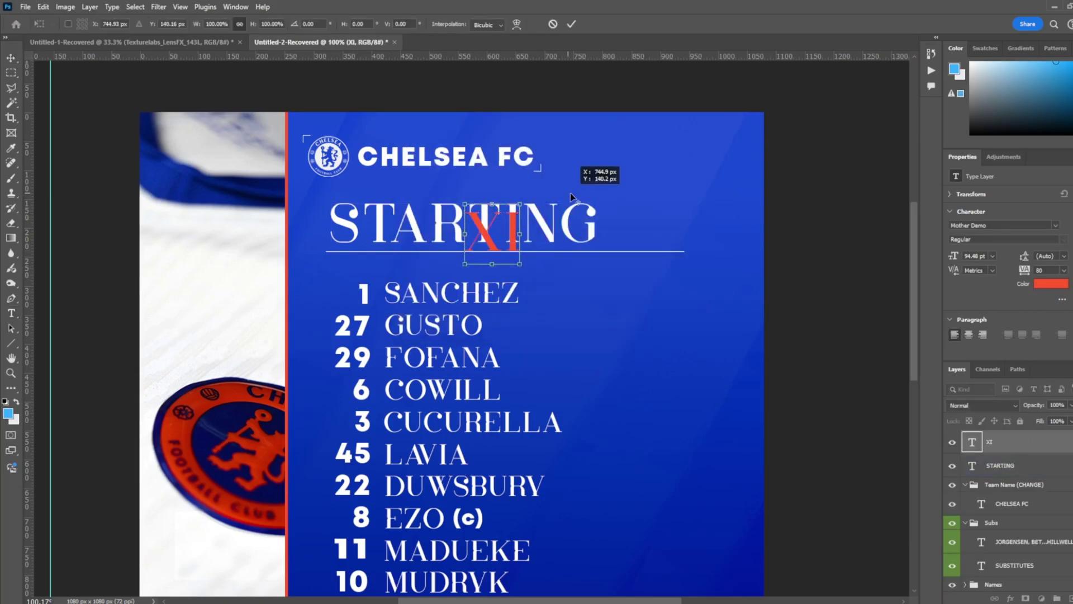
{"action": "mouse_move", "coordinate": [587, 173]}
{"action": "left_mouse_down"}
{"action": "mouse_move", "coordinate": [553, 197]}
{"action": "mouse_move", "coordinate": [584, 162]}
{"action": "mouse_move", "coordinate": [685, 193]}
{"action": "left_mouse_up"}
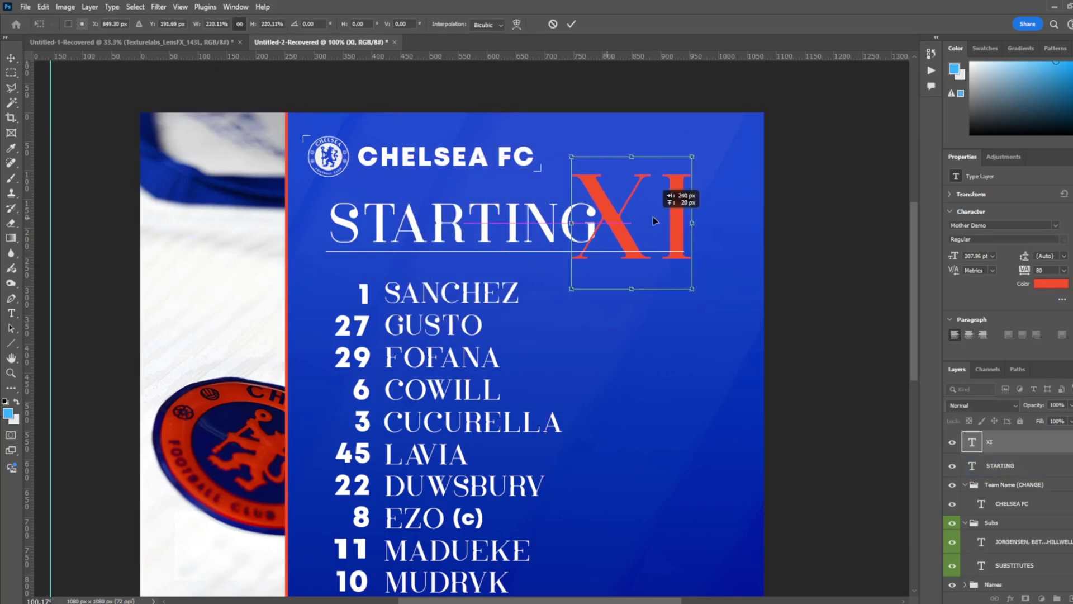
{"action": "key", "text": "Return"}
{"action": "scroll", "coordinate": [761, 223], "scroll_direction": "up", "scroll_amount": 5}
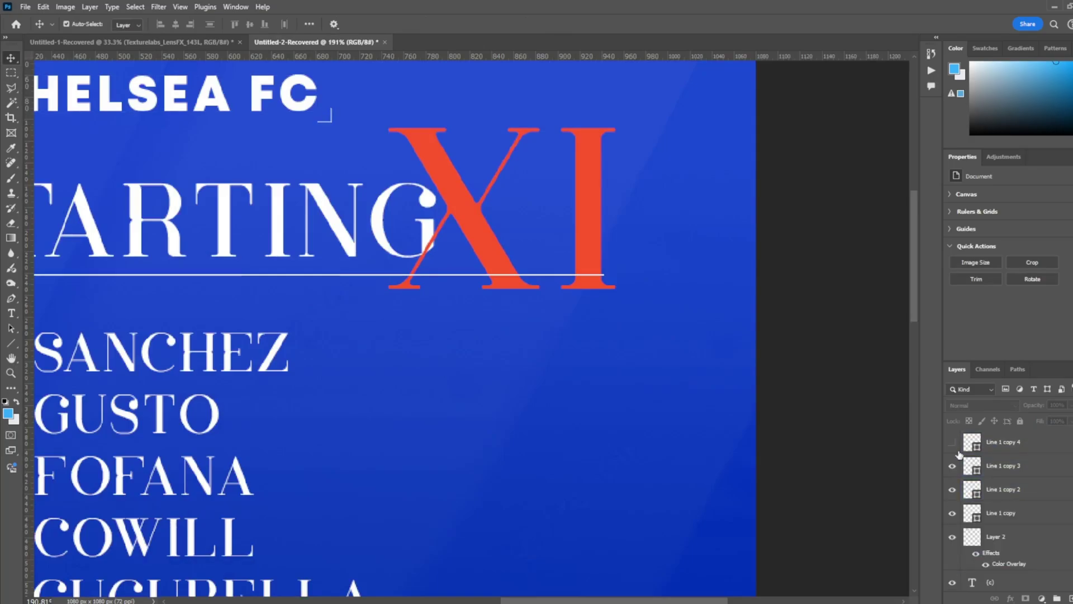
{"action": "scroll", "coordinate": [615, 336], "scroll_direction": "down", "scroll_amount": 1}
{"action": "left_click", "coordinate": [556, 257]}
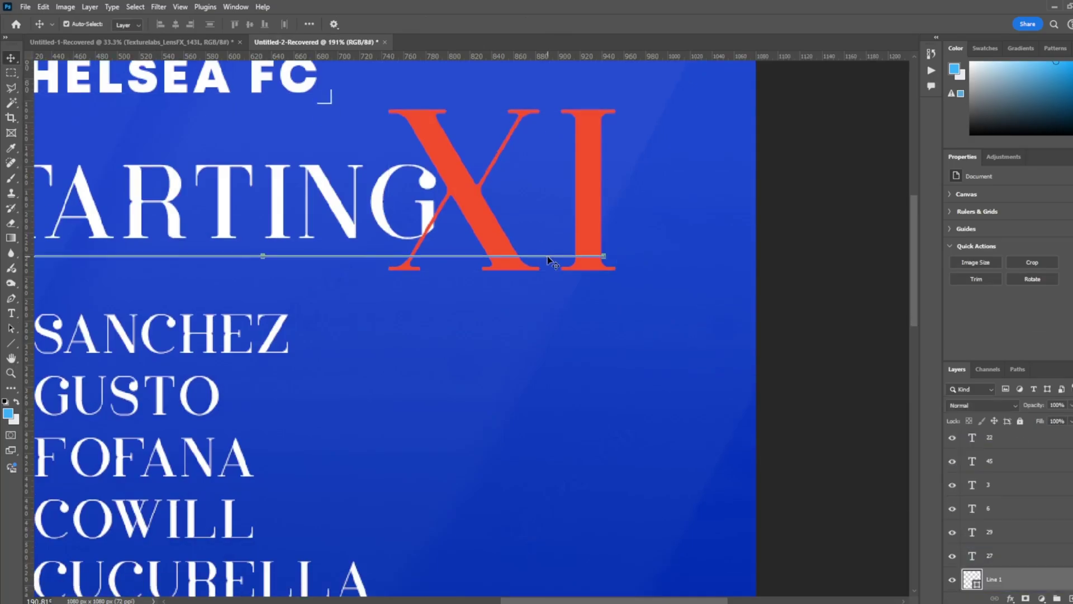
{"action": "scroll", "coordinate": [704, 425], "scroll_direction": "down", "scroll_amount": 3}
{"action": "scroll", "coordinate": [891, 467], "scroll_direction": "down", "scroll_amount": 3}
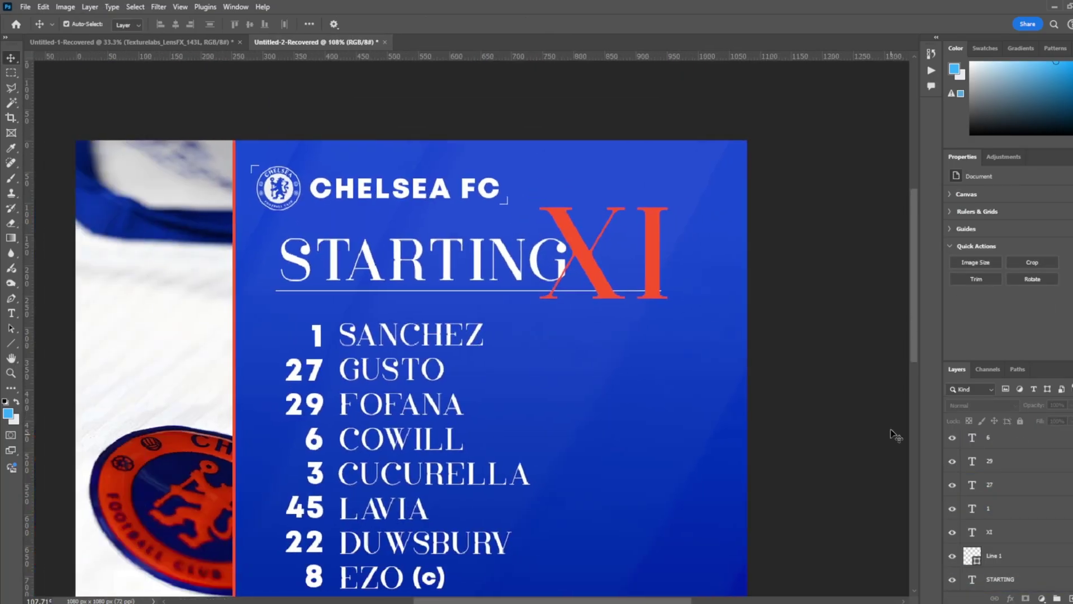
{"action": "left_click", "coordinate": [655, 264]}
{"action": "scroll", "coordinate": [954, 514], "scroll_direction": "down", "scroll_amount": 2}
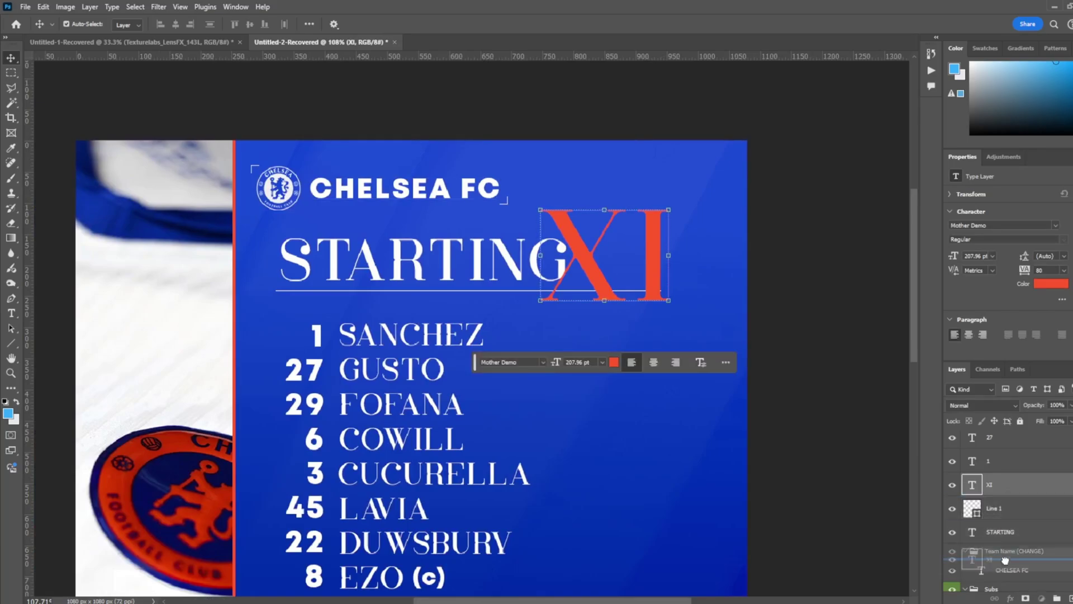
{"action": "left_click", "coordinate": [1023, 530], "text": "shift"}
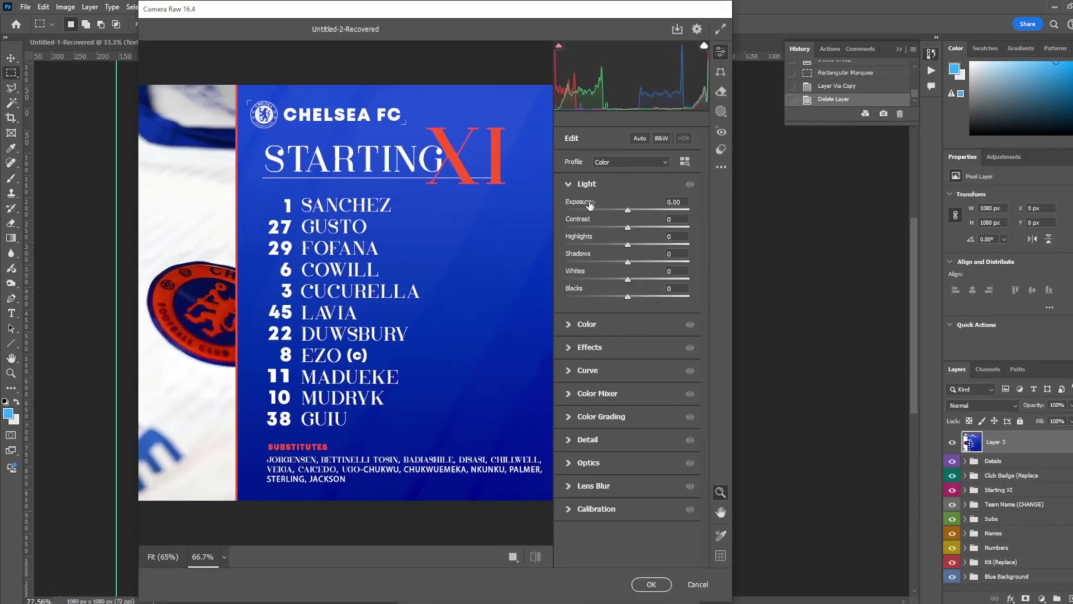
- Raise the exposure slightly and set vibrance to +11
{"action": "left_click_drag", "start_coordinate": [579, 202], "coordinate": [587, 221]}
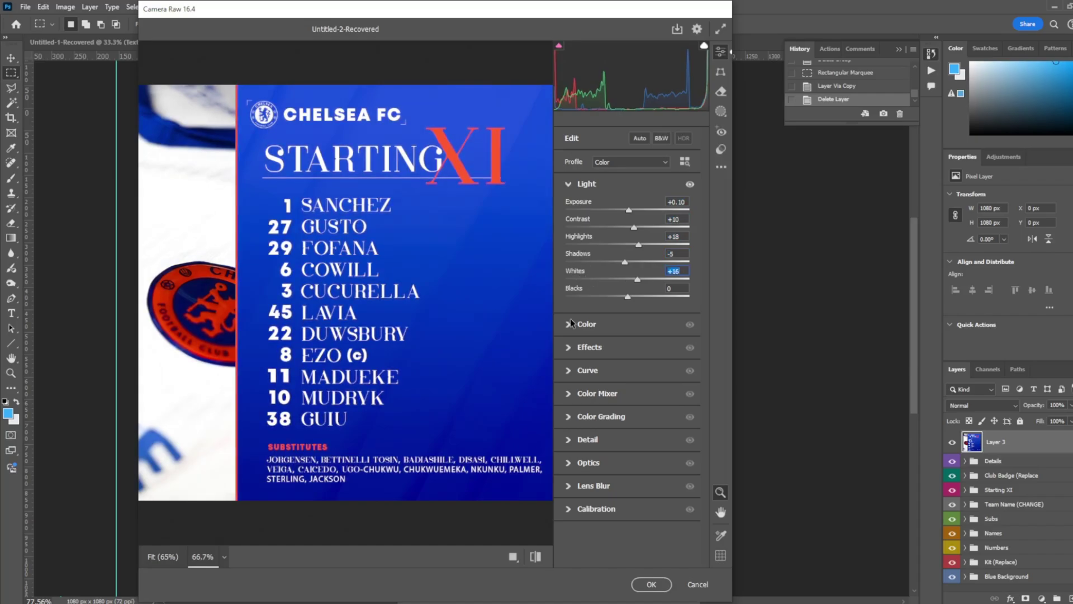
{"action": "left_click", "coordinate": [587, 324]}
{"action": "left_click_drag", "start_coordinate": [593, 282], "coordinate": [578, 304]}
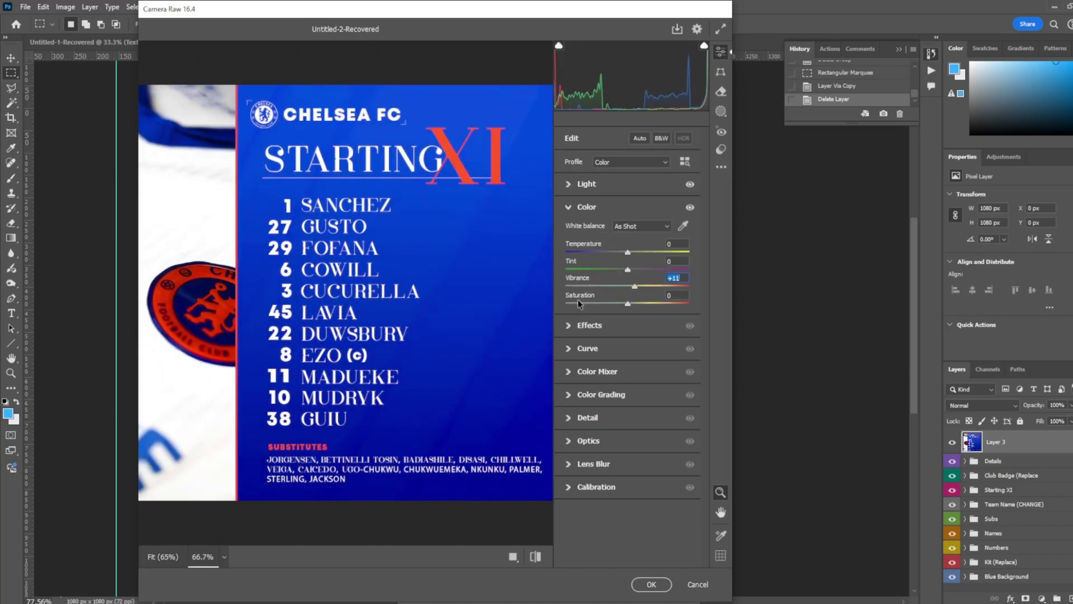
{"action": "left_click", "coordinate": [587, 348]}
- Add texture and light grain, and tint the shadows slightly orange
{"action": "left_click", "coordinate": [590, 231]}
{"action": "left_click_drag", "start_coordinate": [628, 255], "coordinate": [593, 254]}
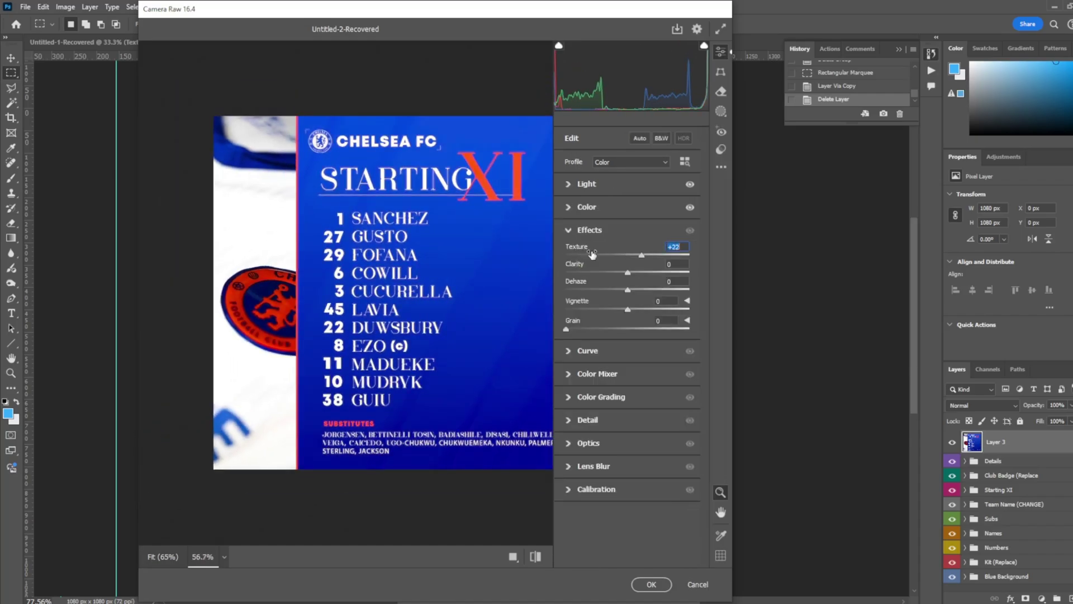
{"action": "left_click_drag", "start_coordinate": [570, 329], "coordinate": [582, 334]}
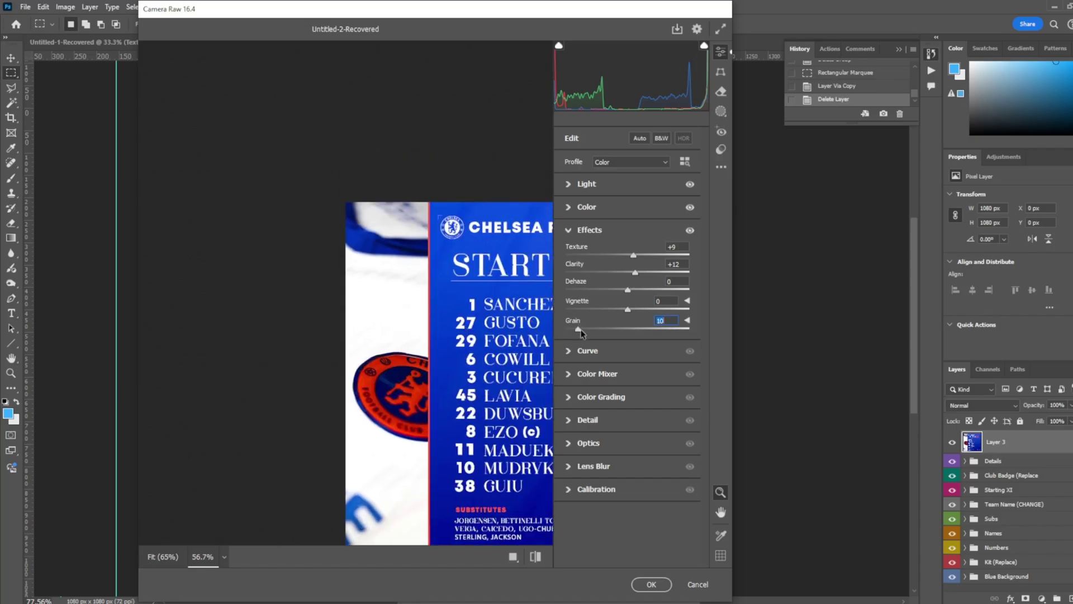
{"action": "left_click", "coordinate": [601, 397]}
{"action": "left_click_drag", "start_coordinate": [591, 389], "coordinate": [595, 386]}
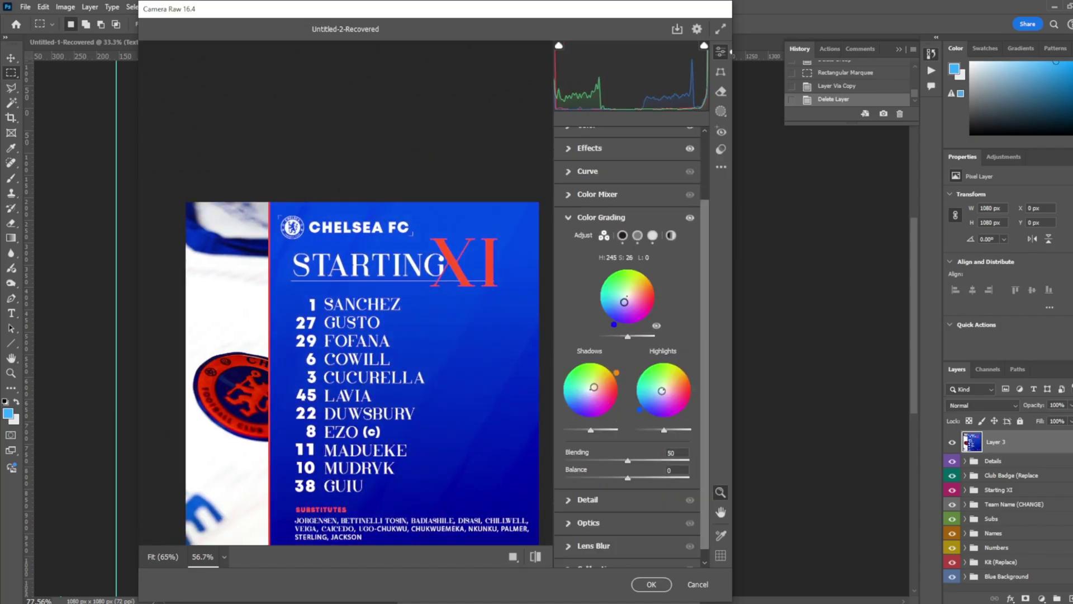
{"action": "scroll", "coordinate": [412, 352], "scroll_direction": "down", "scroll_amount": 3}
{"action": "left_click", "coordinate": [623, 304]}
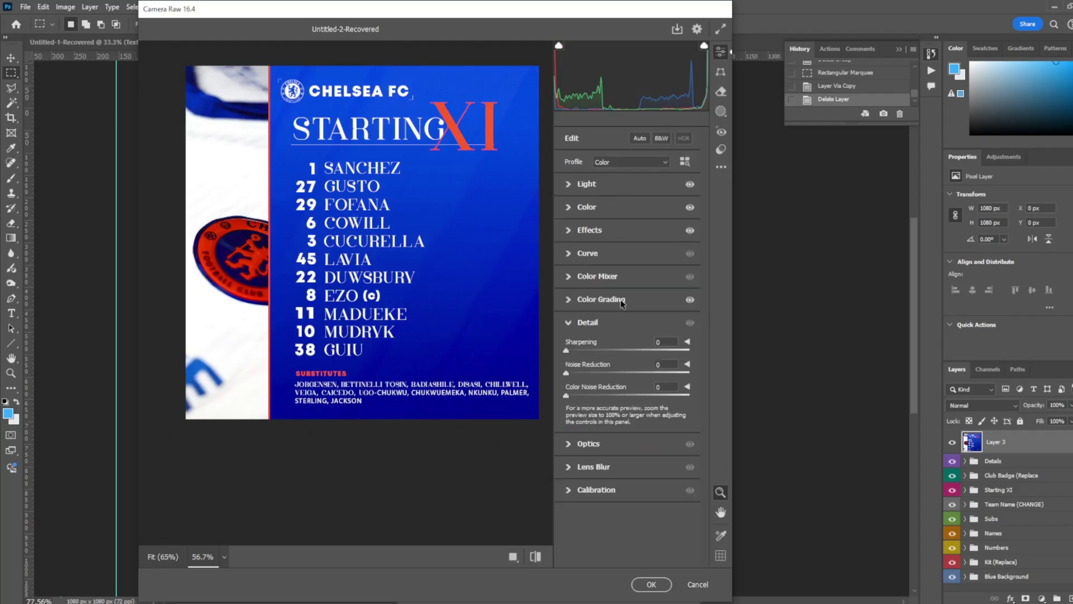